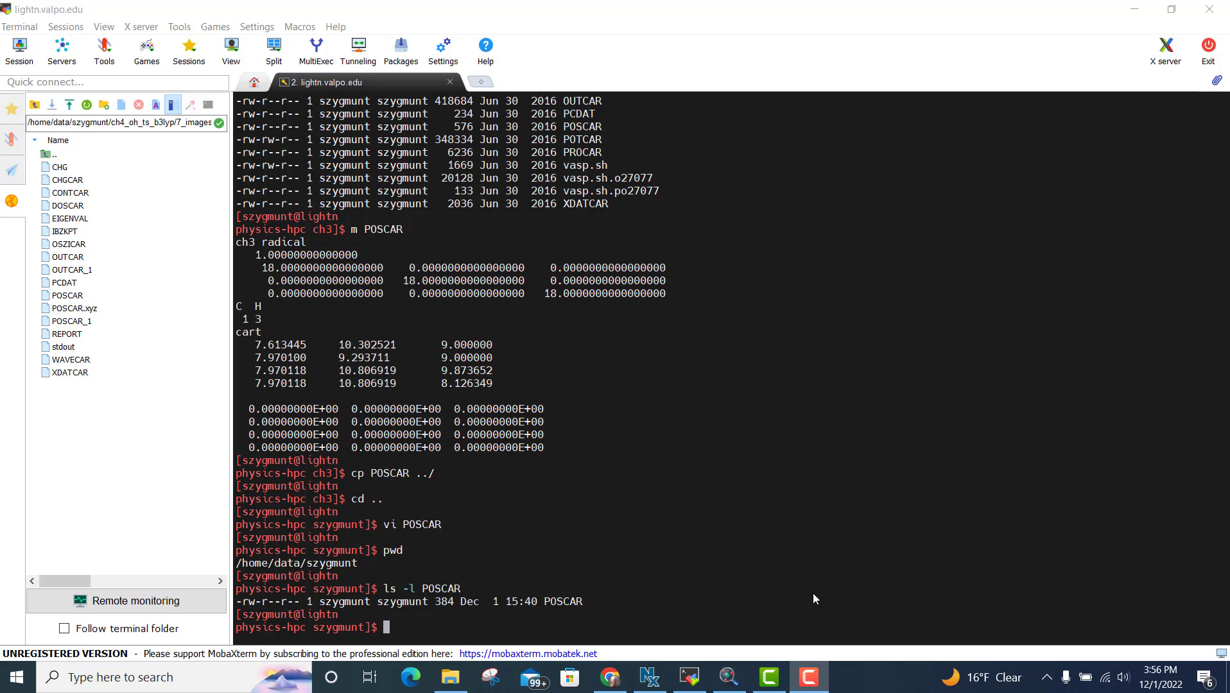
# Step: Switch to Chemcraft and place an H2O (C2v) fragment from the simple compounds library in the empty workspace
pyautogui.click(729, 679)
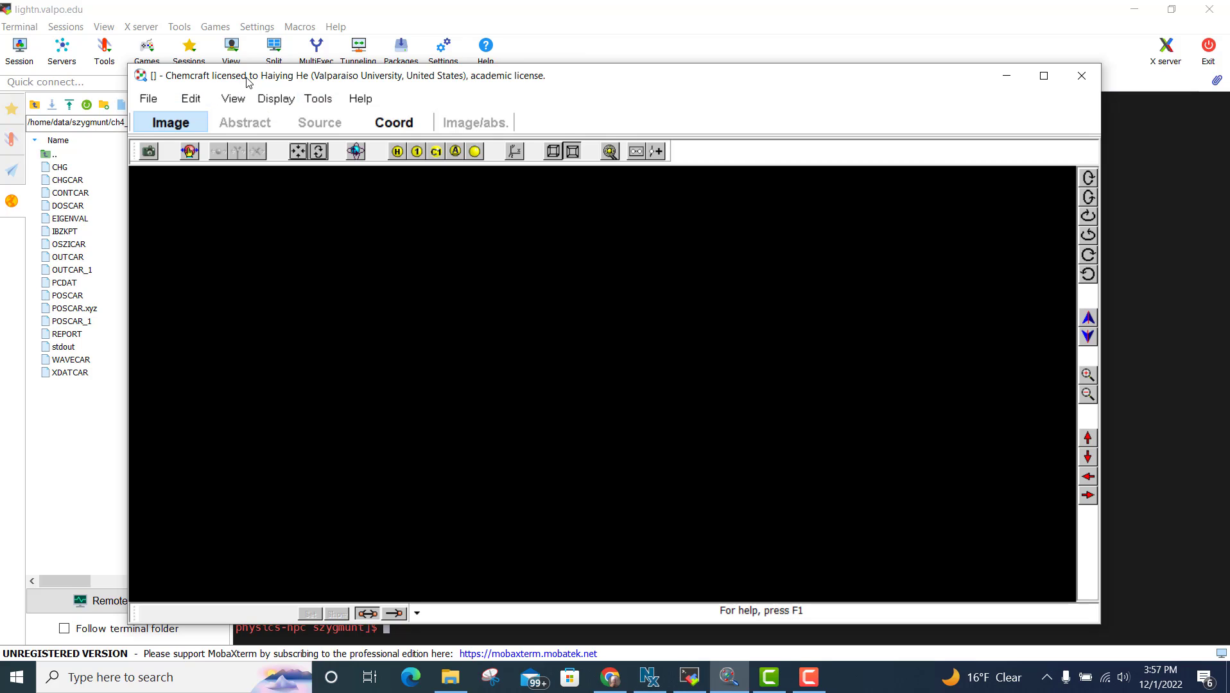
pyautogui.click(194, 101)
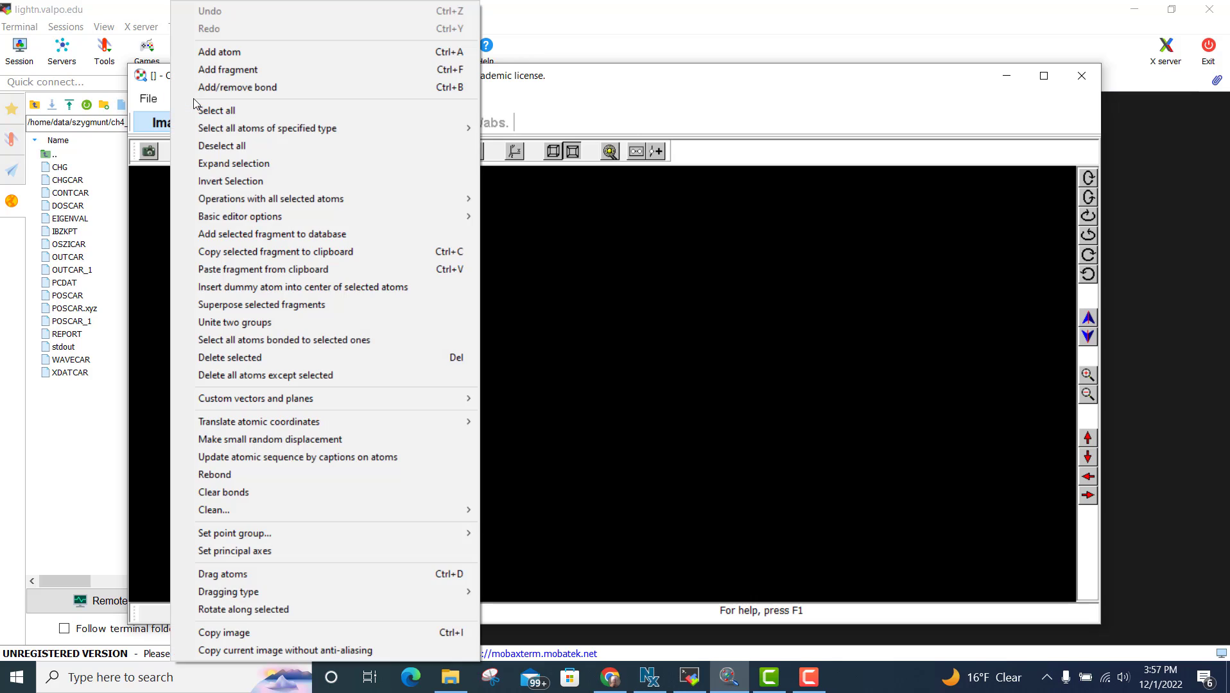
pyautogui.click(238, 69)
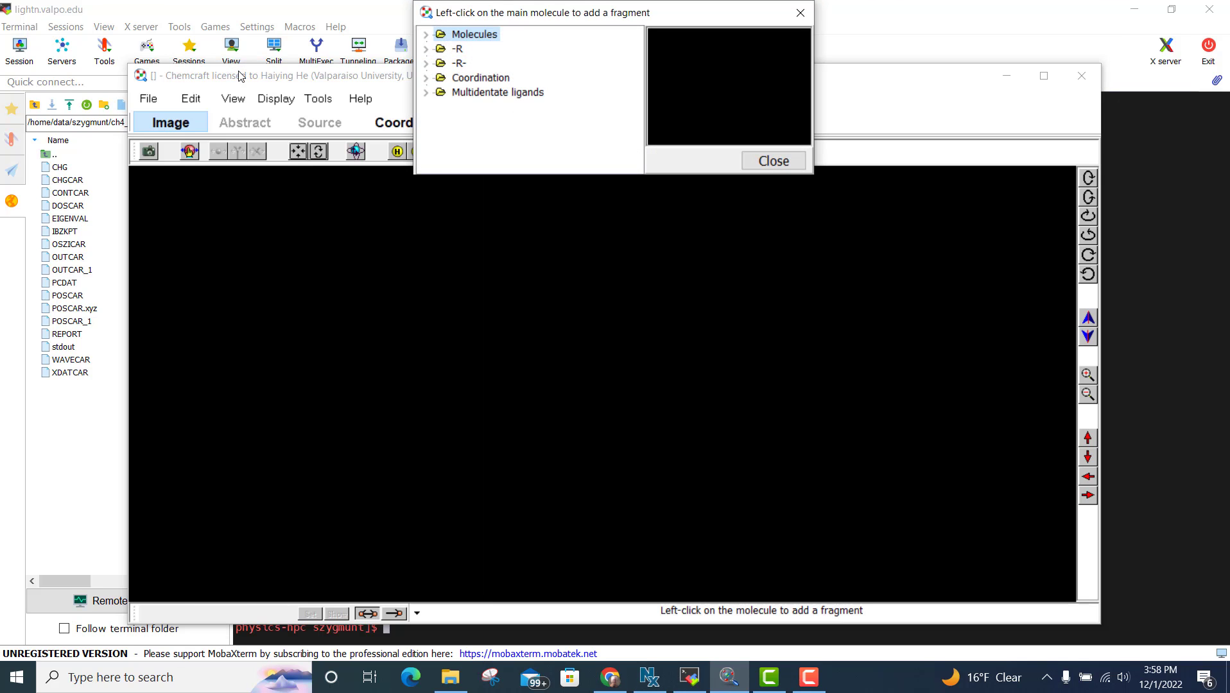
pyautogui.click(426, 35)
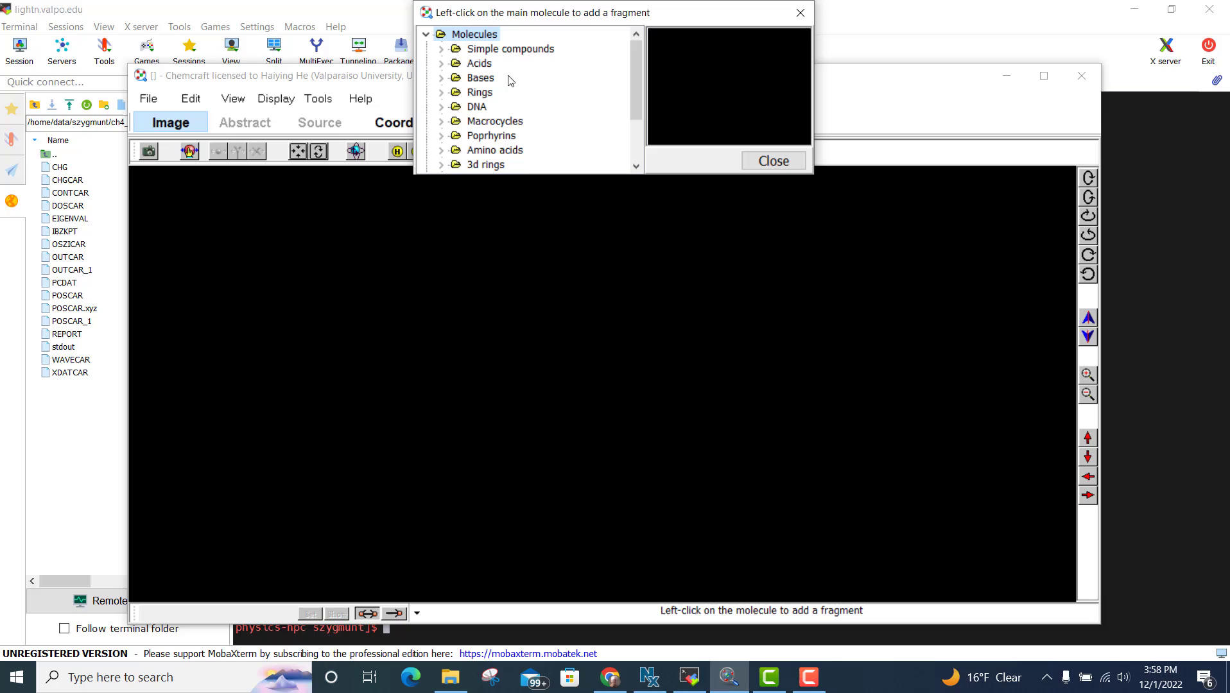
pyautogui.click(443, 51)
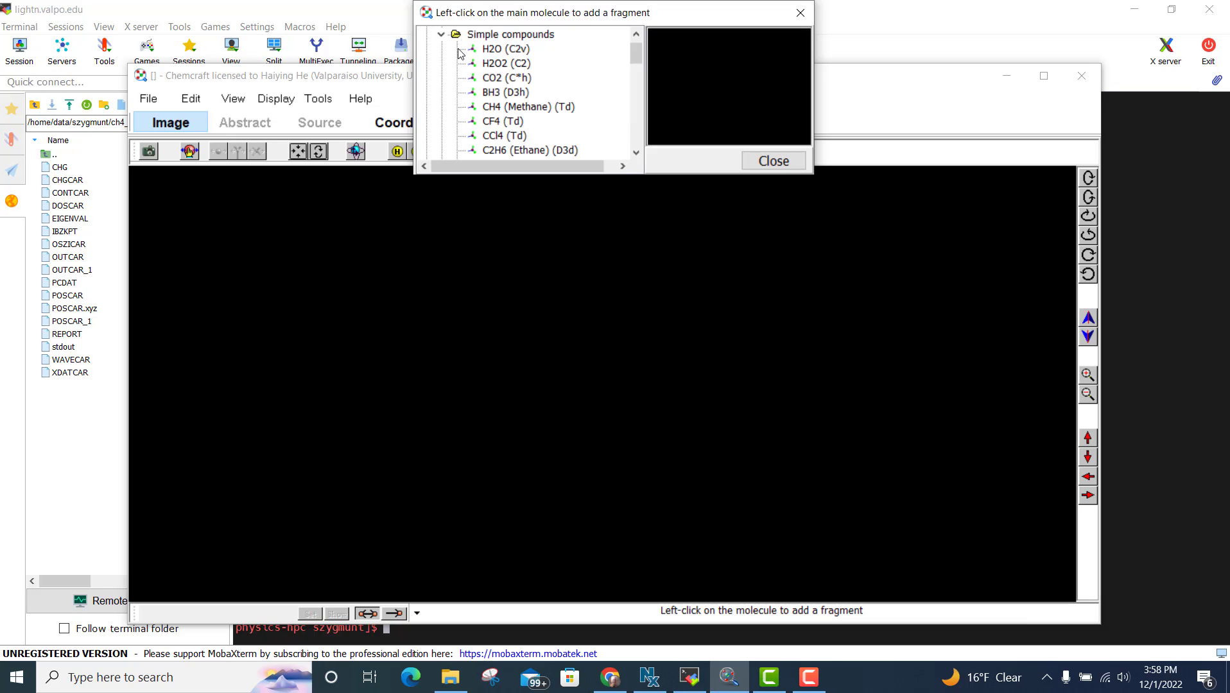
pyautogui.click(497, 52)
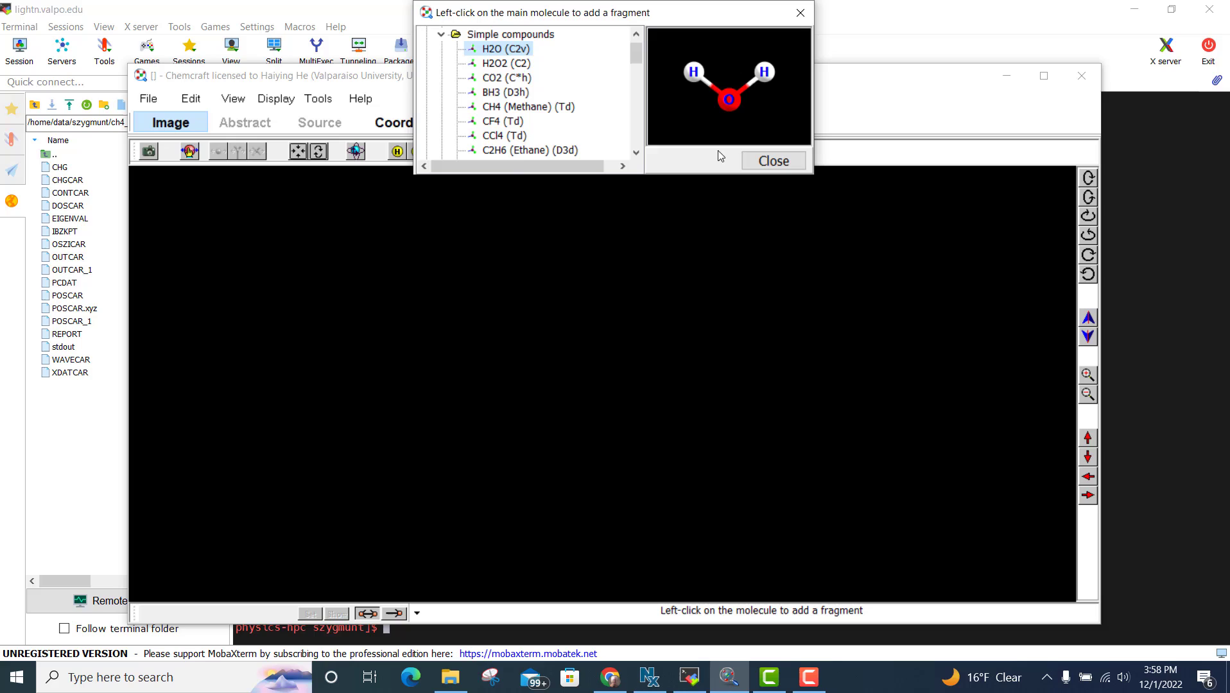
pyautogui.click(568, 361)
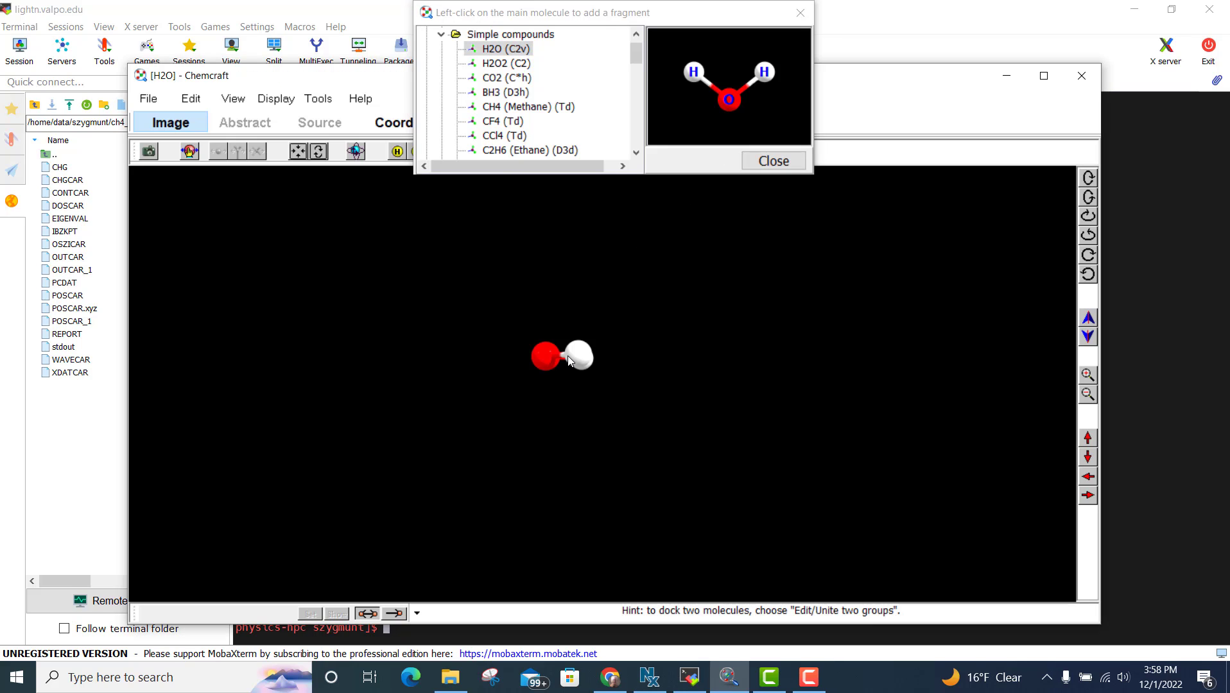
pyautogui.click(773, 161)
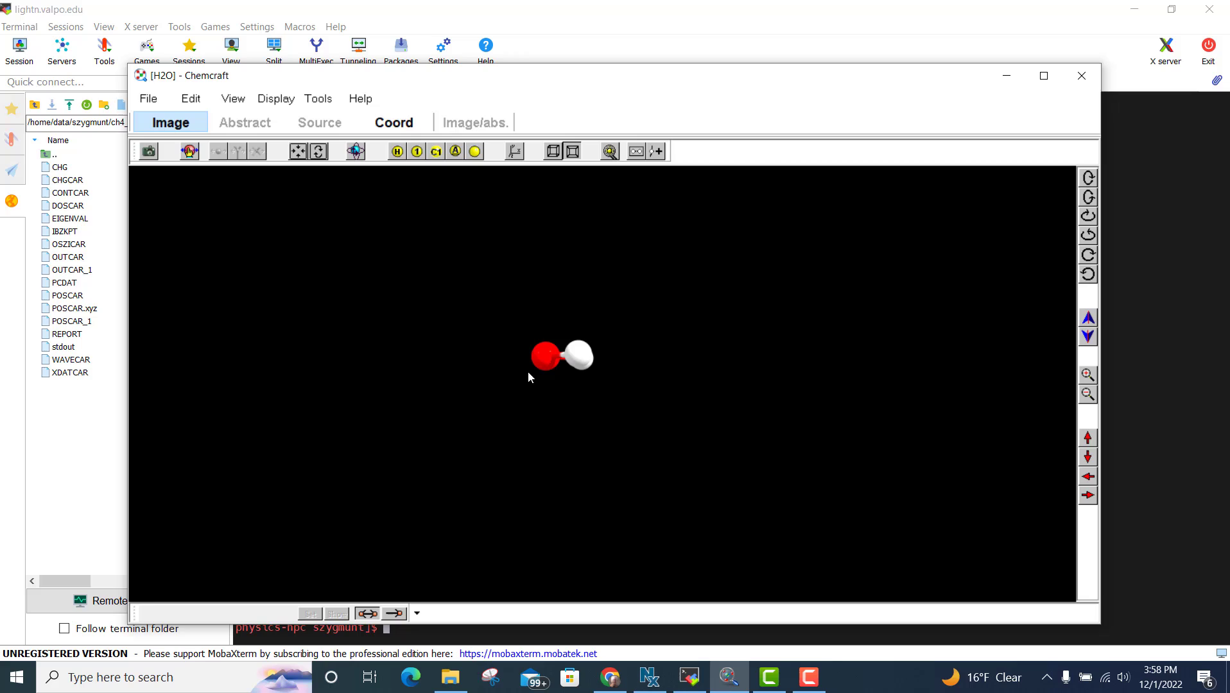
# Step: Rotate the water molecule to examine its shape and compare it with its Cartesian coordinates and the terminal's POSCAR listing
pyautogui.moveTo(524, 376); pyautogui.dragTo(581, 427)
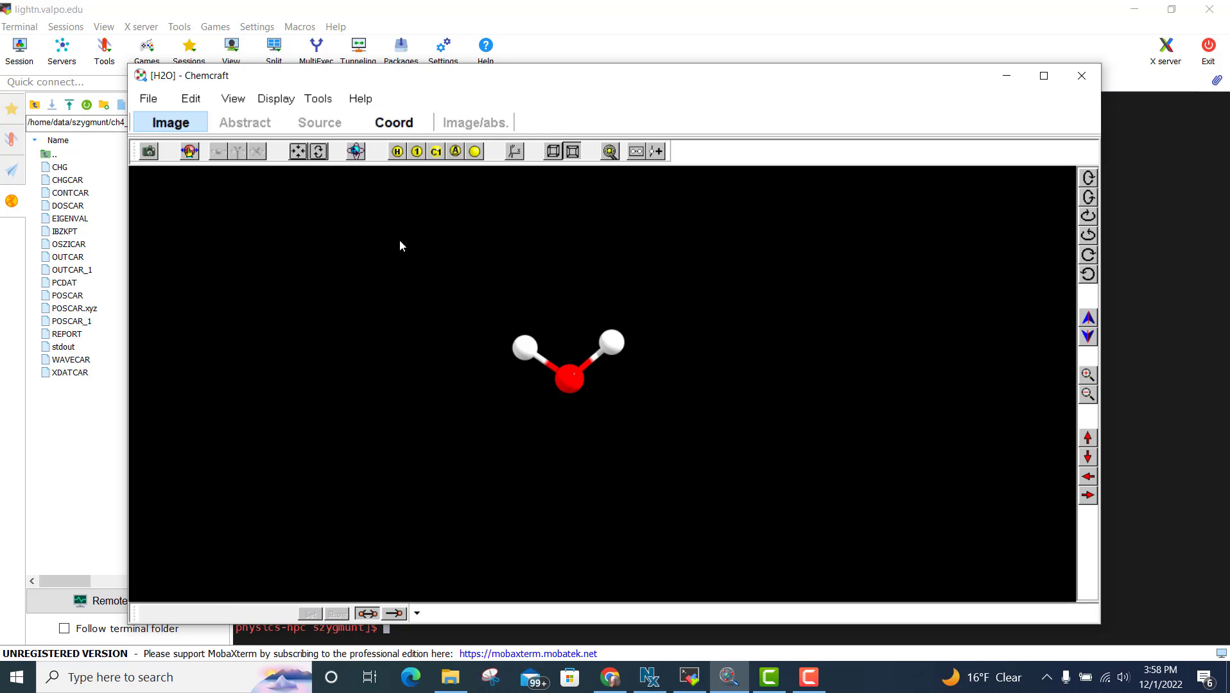
pyautogui.click(396, 123)
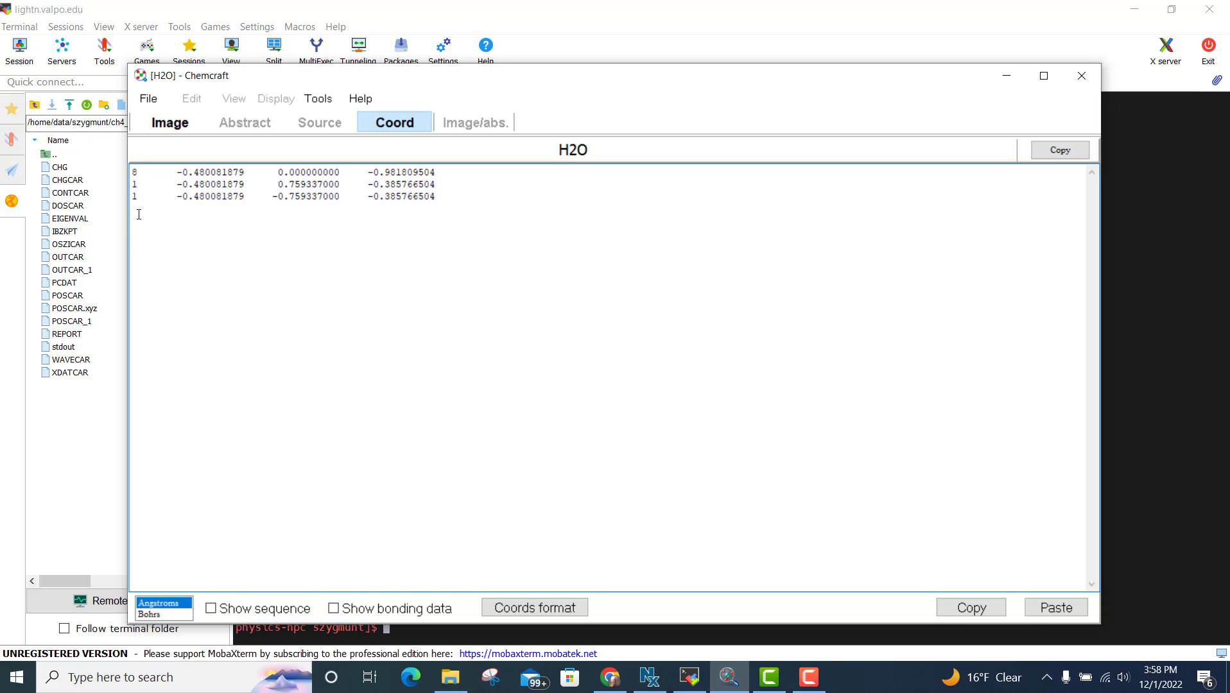
pyautogui.click(167, 124)
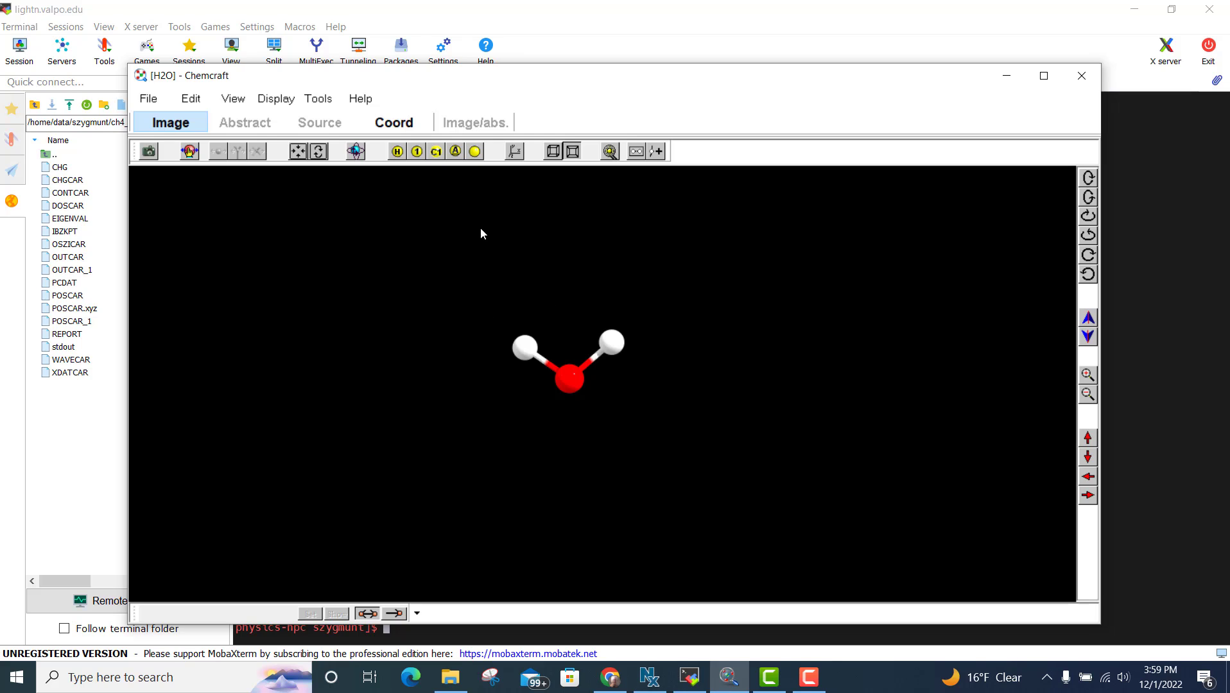
pyautogui.click(391, 126)
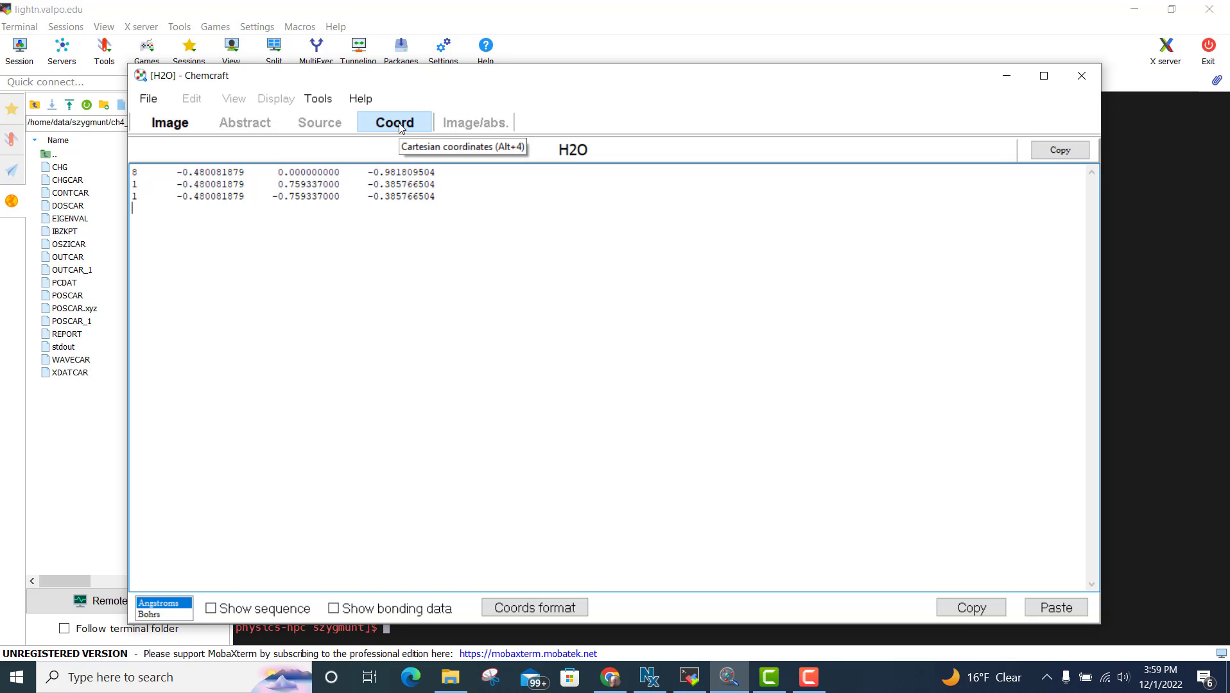
pyautogui.click(172, 126)
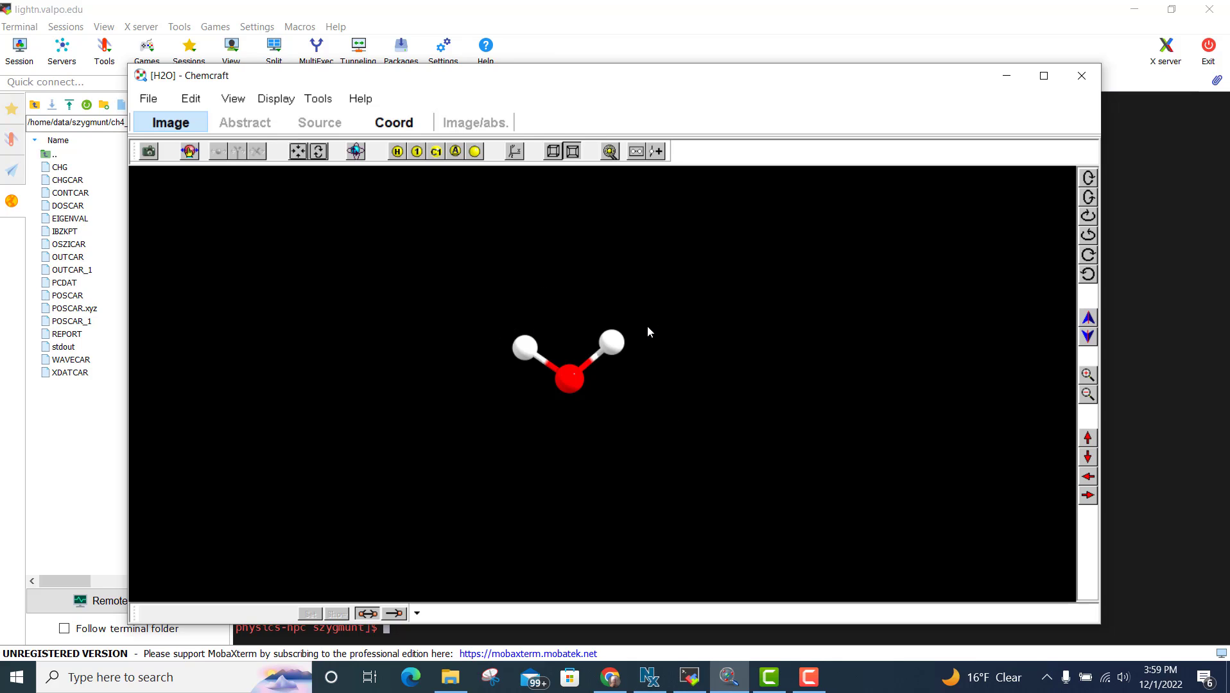
pyautogui.click(393, 122)
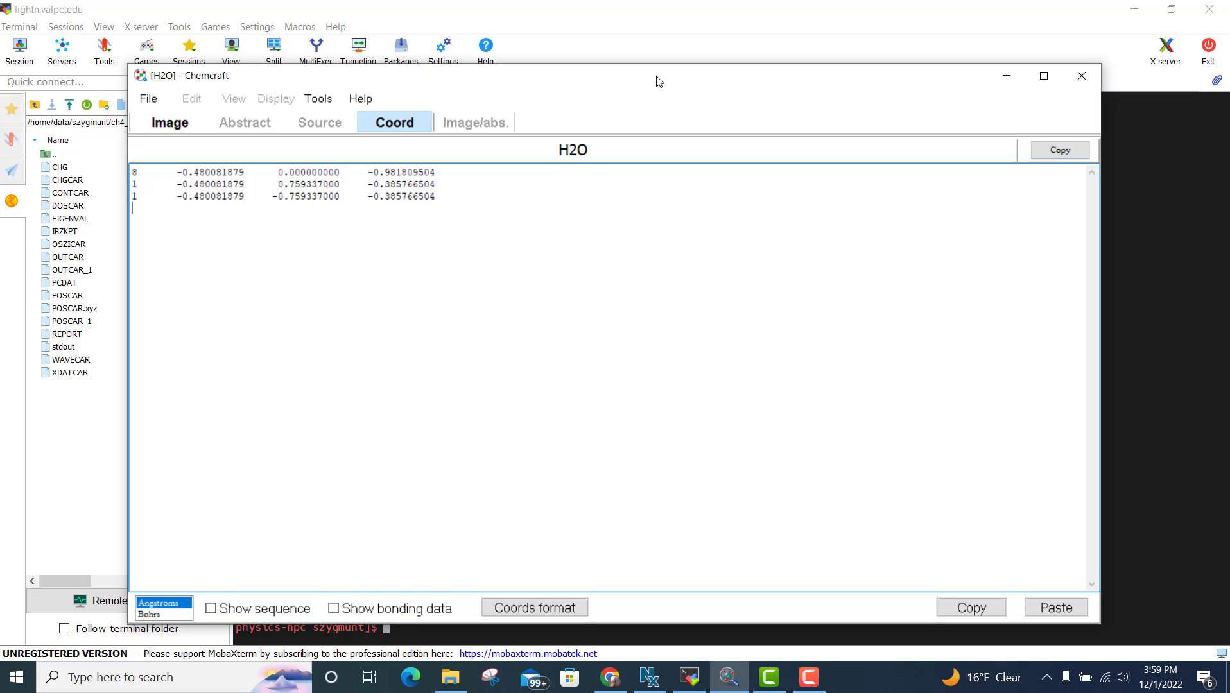
pyautogui.click(1151, 273)
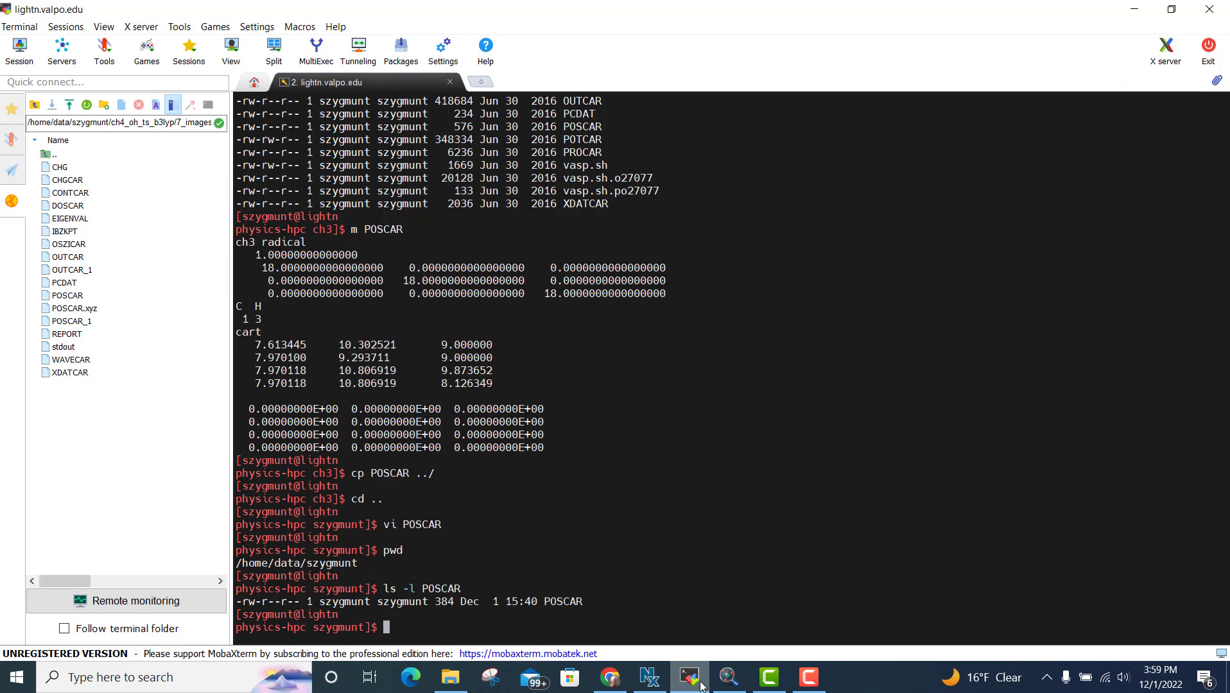
pyautogui.click(729, 677)
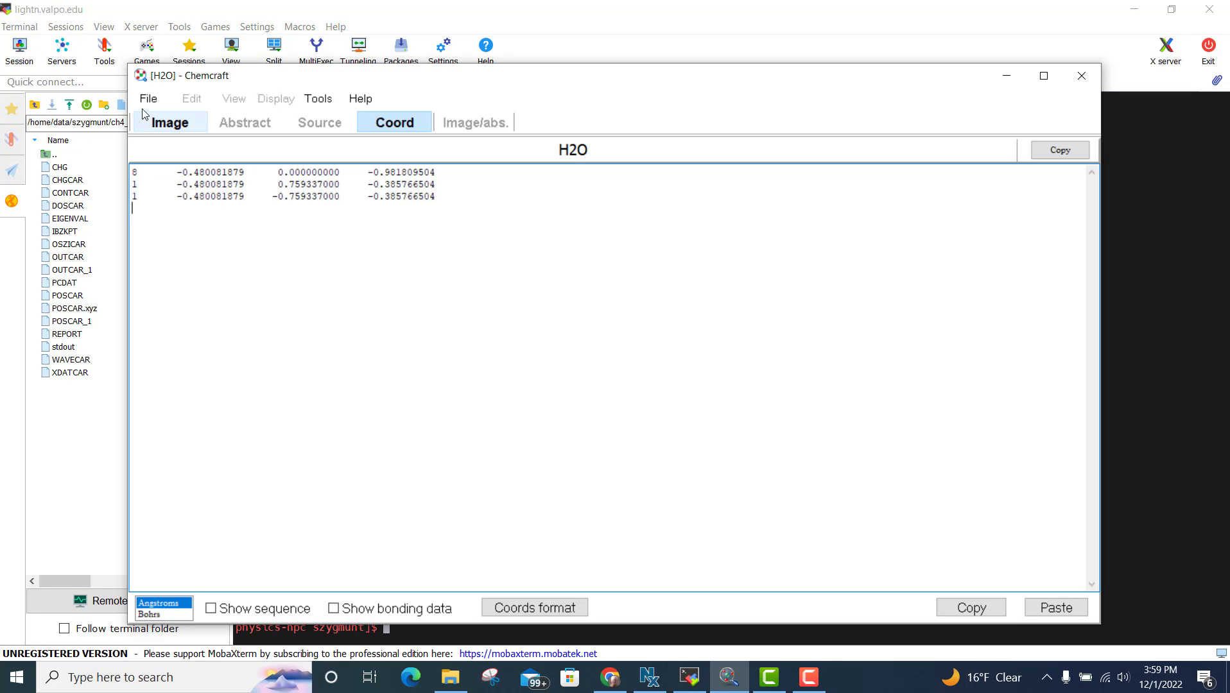
pyautogui.click(157, 123)
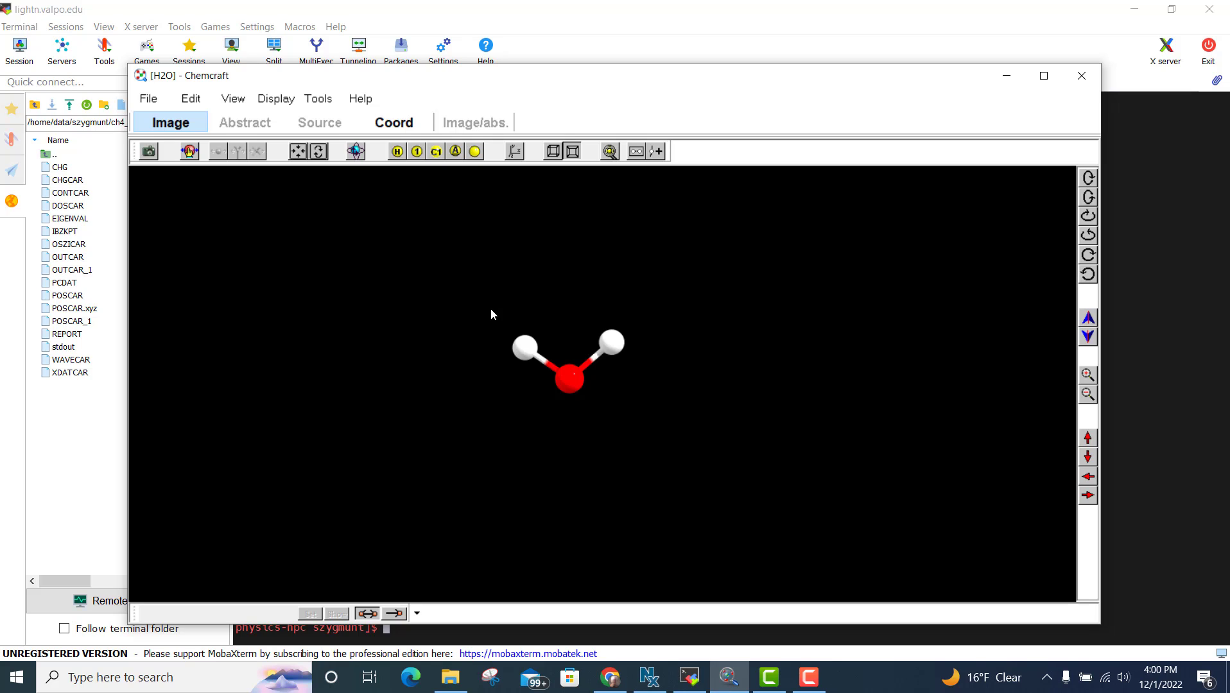
pyautogui.click(391, 131)
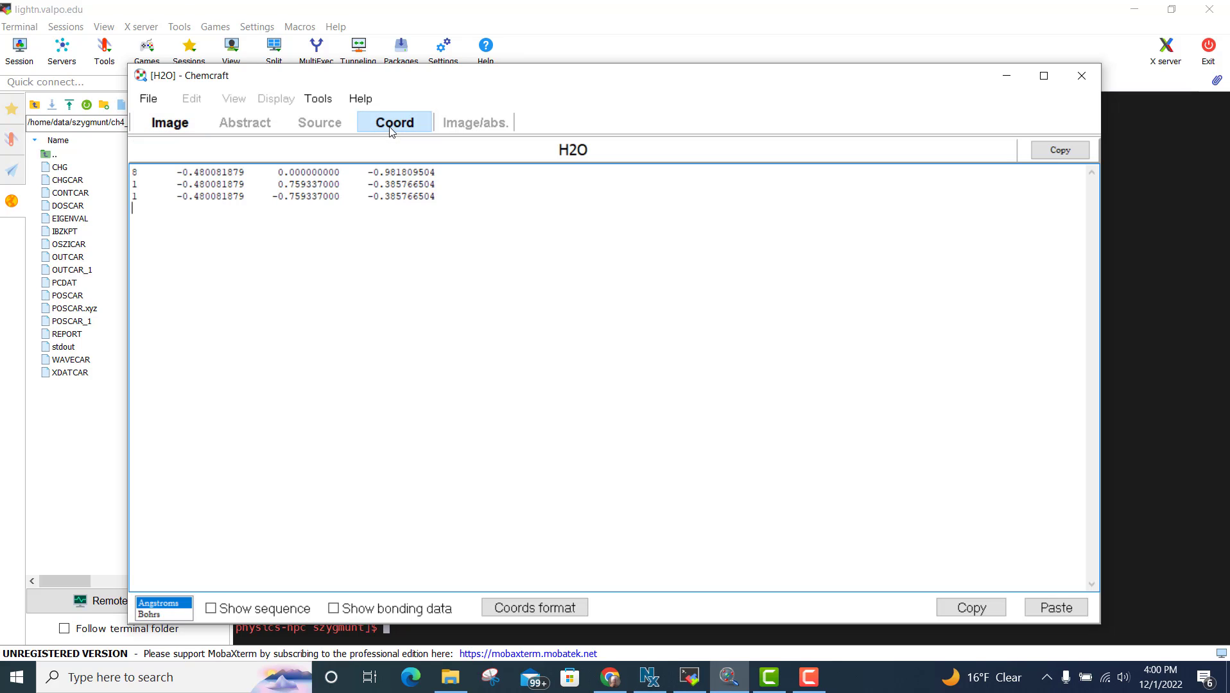
# Step: Translate the water molecule's coordinates by 10 angstroms along X, Y and Z with a custom coordinates transformation
pyautogui.click(160, 125)
pyautogui.click(191, 101)
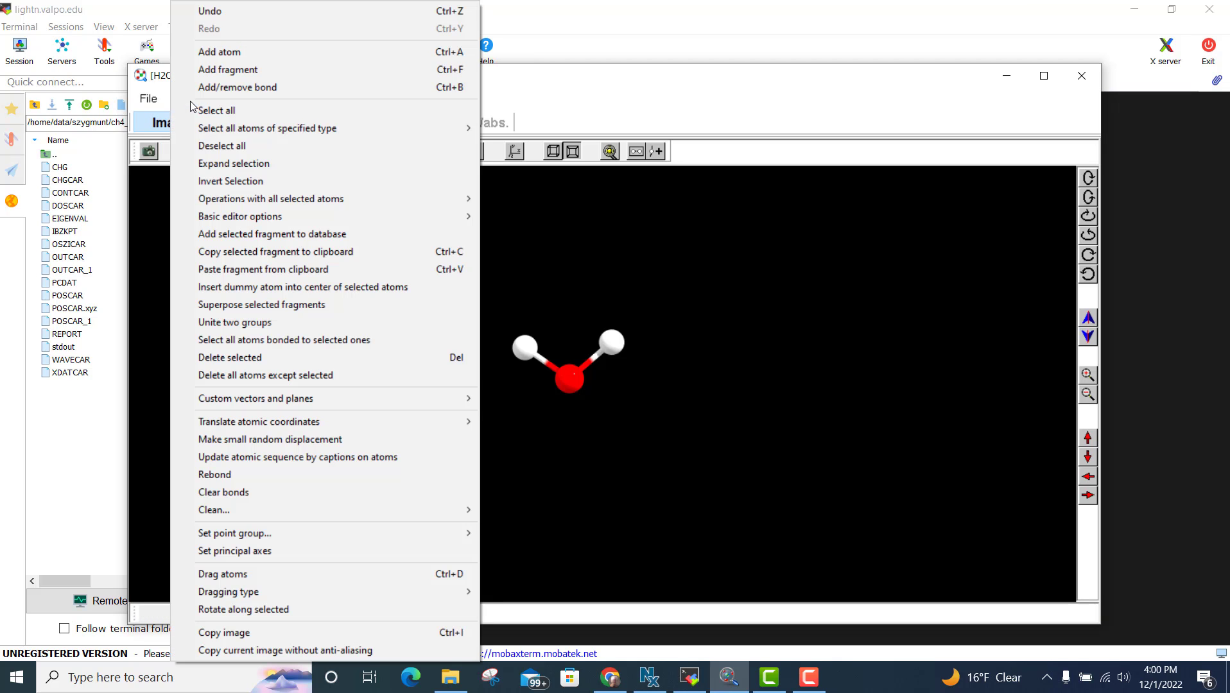
pyautogui.moveTo(265, 428)
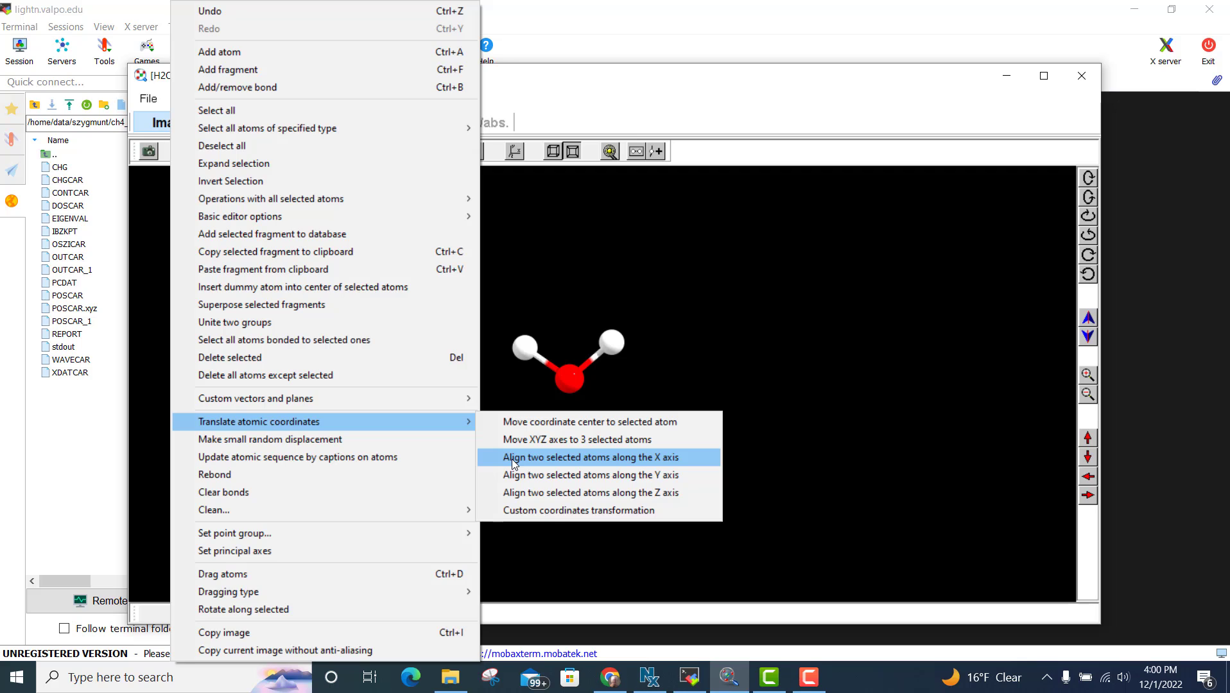
pyautogui.click(516, 511)
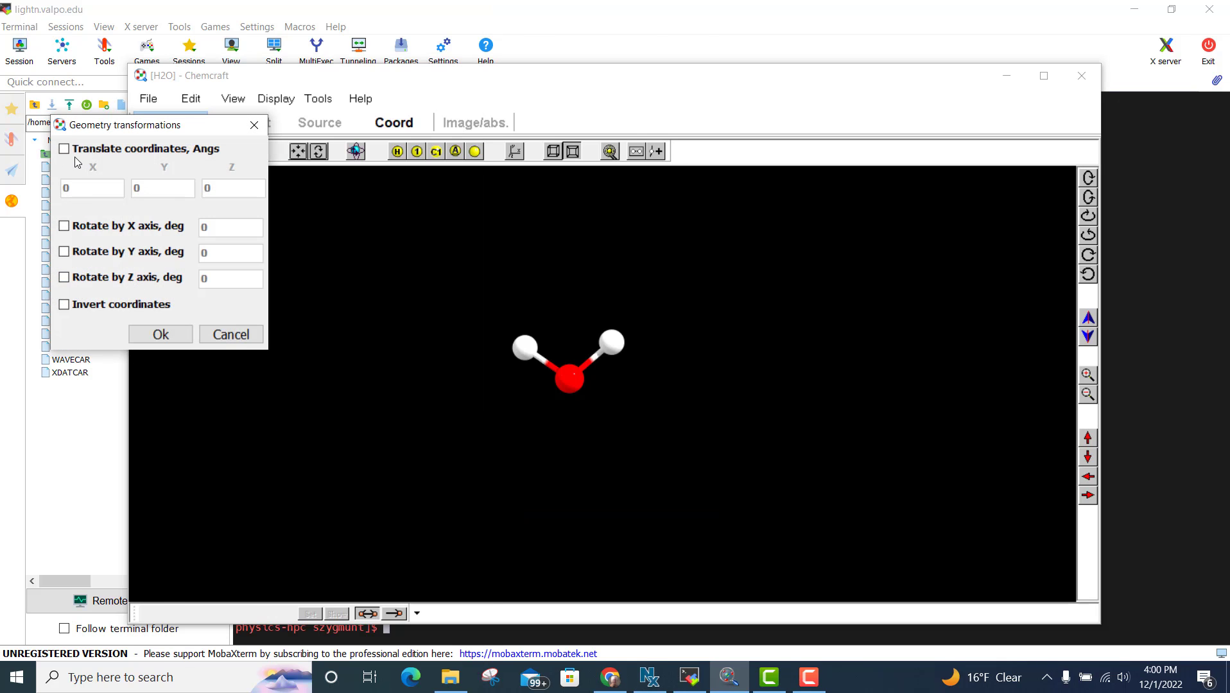
pyautogui.click(69, 150)
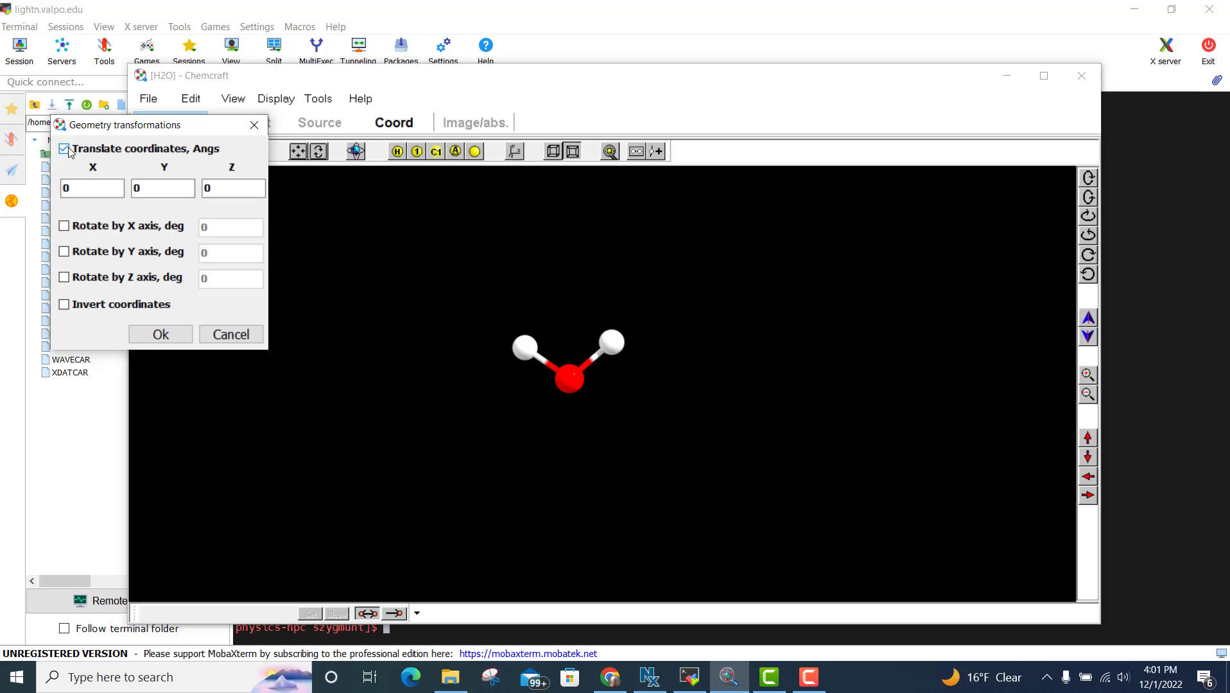
pyautogui.click(65, 190)
pyautogui.write('1')
pyautogui.click(136, 188)
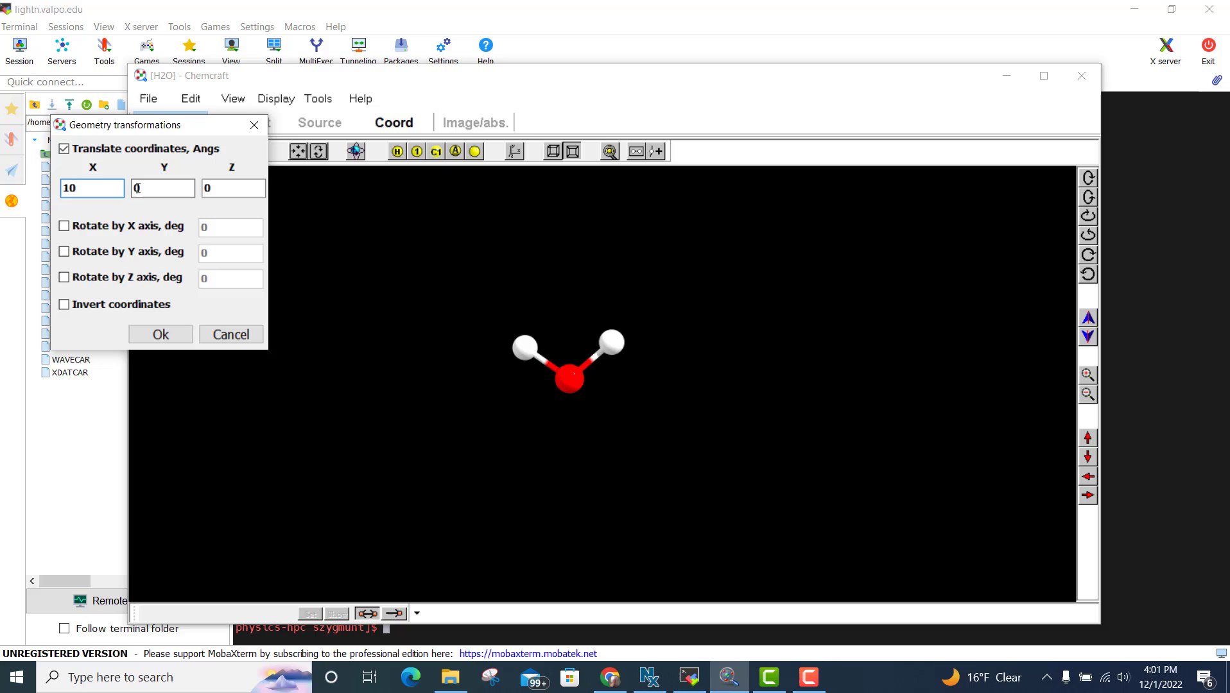
pyautogui.write('1')
pyautogui.click(206, 188)
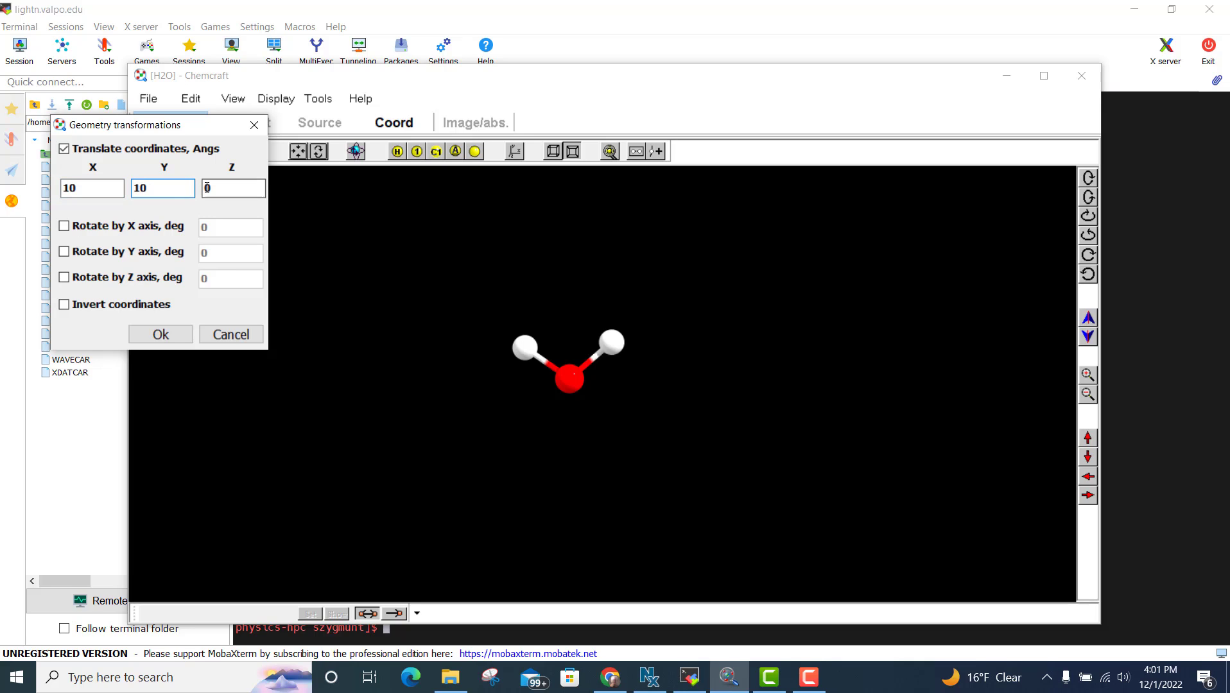
pyautogui.write('1')
pyautogui.click(167, 338)
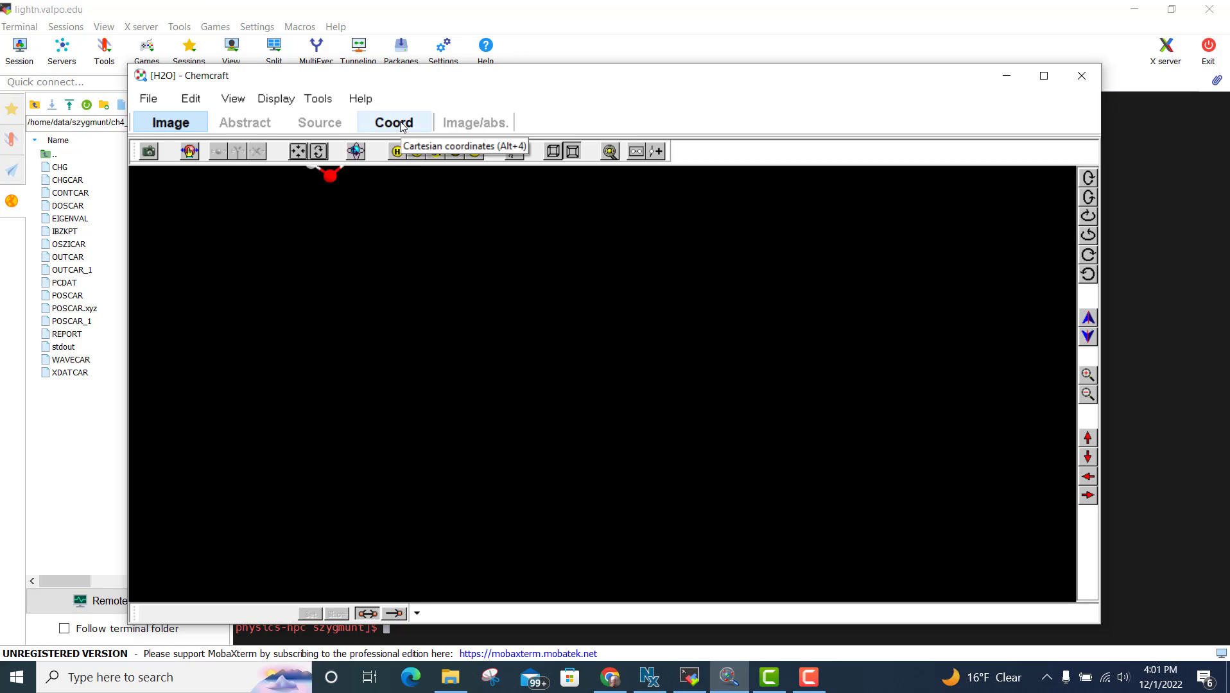
# Step: Copy the translated water molecule's Cartesian coordinates in angstroms
pyautogui.click(298, 152)
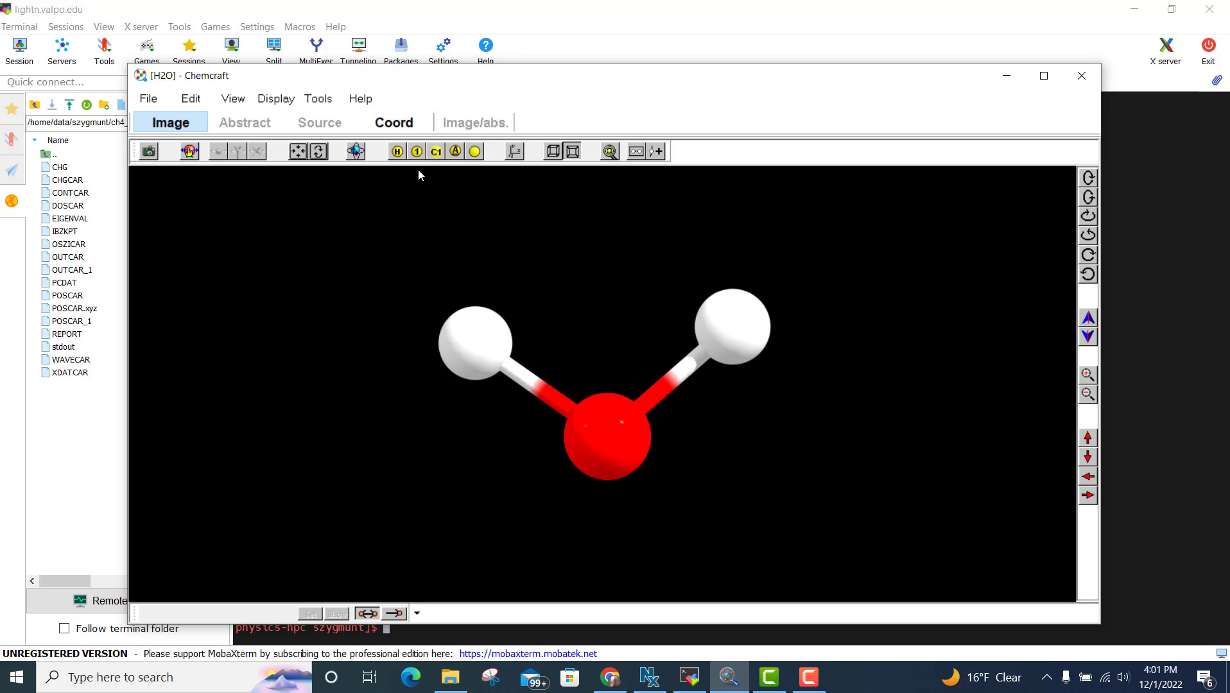
pyautogui.click(401, 125)
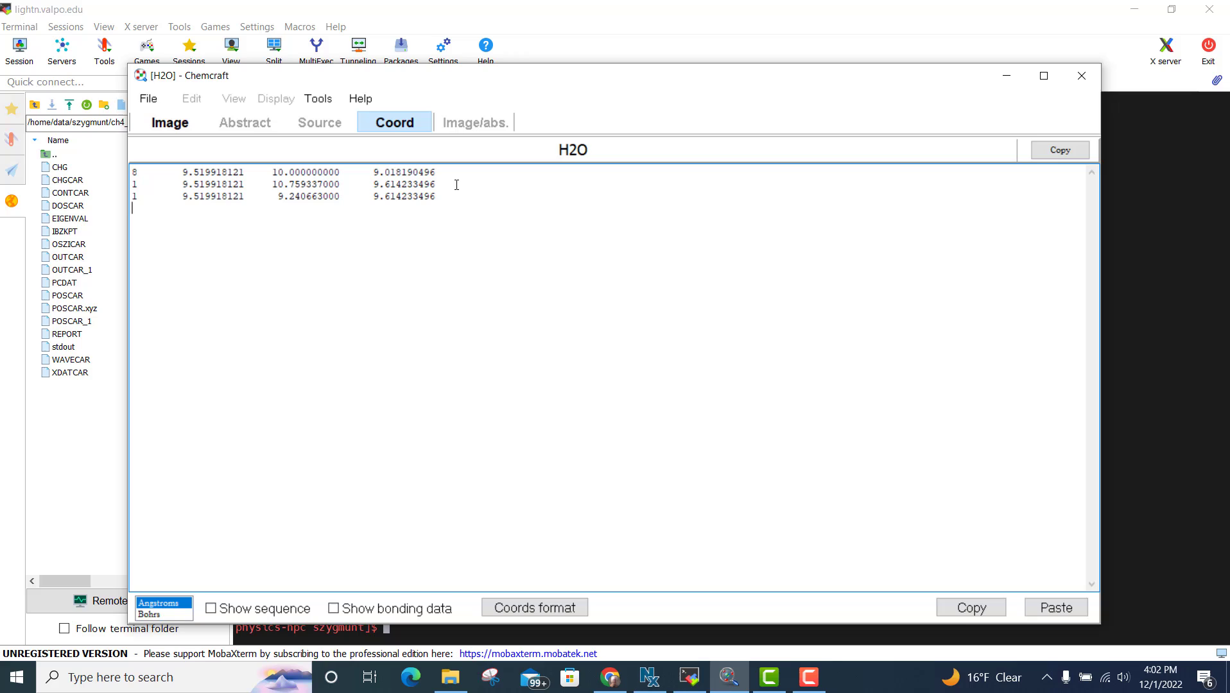
pyautogui.click(970, 607)
# Step: Switch to the MobaXterm terminal and open the POSCAR file in gedit as a background process with "gedit POSCAR &"
pyautogui.click(1136, 522)
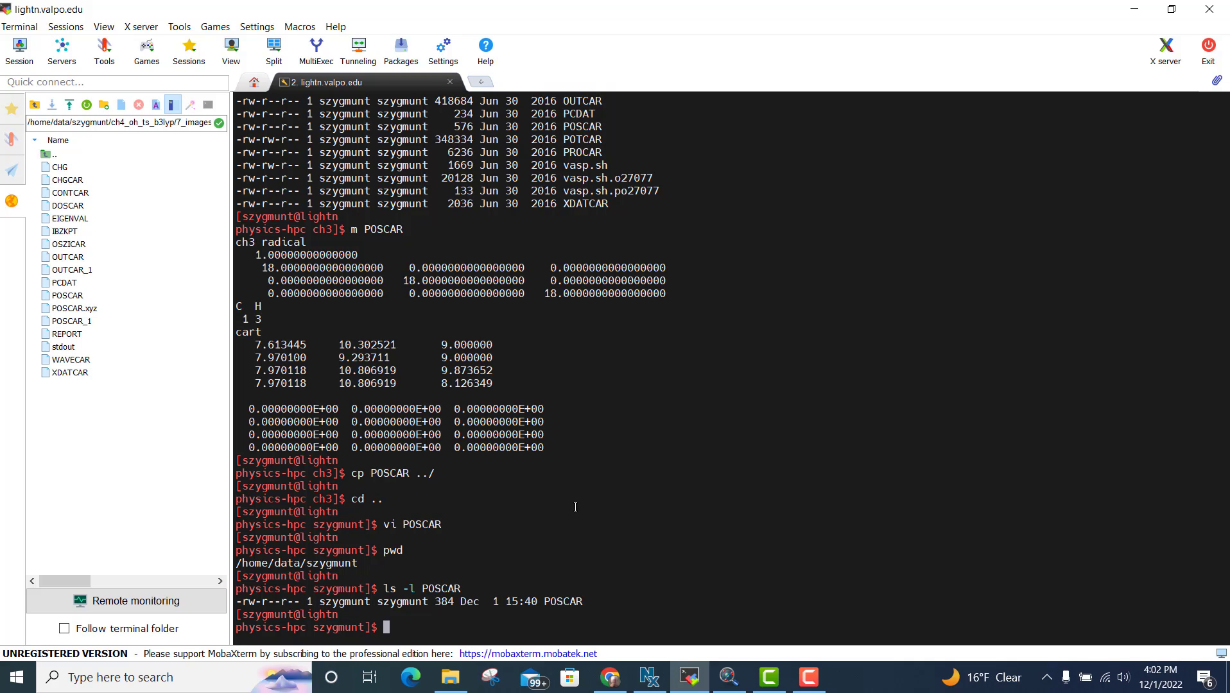
pyautogui.write('gedit POSCAR &')
pyautogui.press('Return')
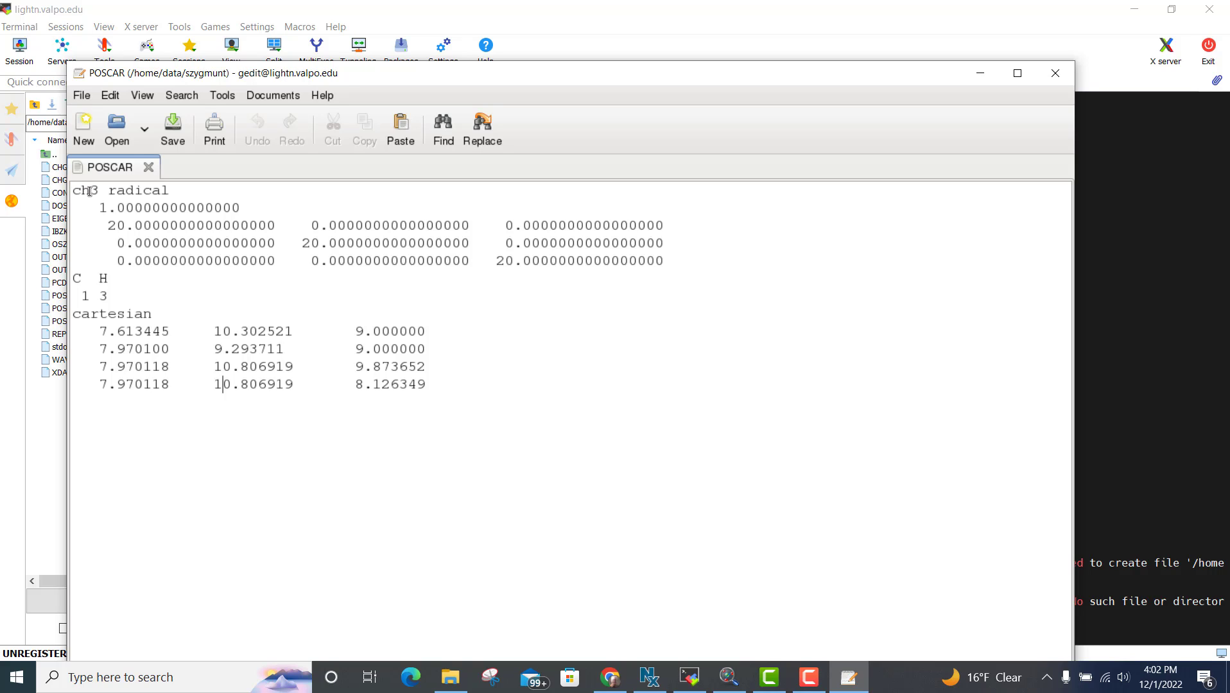
# Step: Replace the comment line at the start of the POSCAR file with "h2o molecule"
pyautogui.click(74, 192)
pyautogui.keyDown('shift'); pyautogui.click(175, 191); pyautogui.keyUp('shift')
pyautogui.click(175, 192)
pyautogui.press('BackSpace')
pyautogui.press('BackSpace')
pyautogui.press('BackSpace')
pyautogui.press('BackSpace')
pyautogui.press('BackSpace')
pyautogui.press('BackSpace')
pyautogui.press('BackSpace')
pyautogui.press('BackSpace')
pyautogui.press('BackSpace')
pyautogui.press('BackSpace')
pyautogui.press('BackSpace')
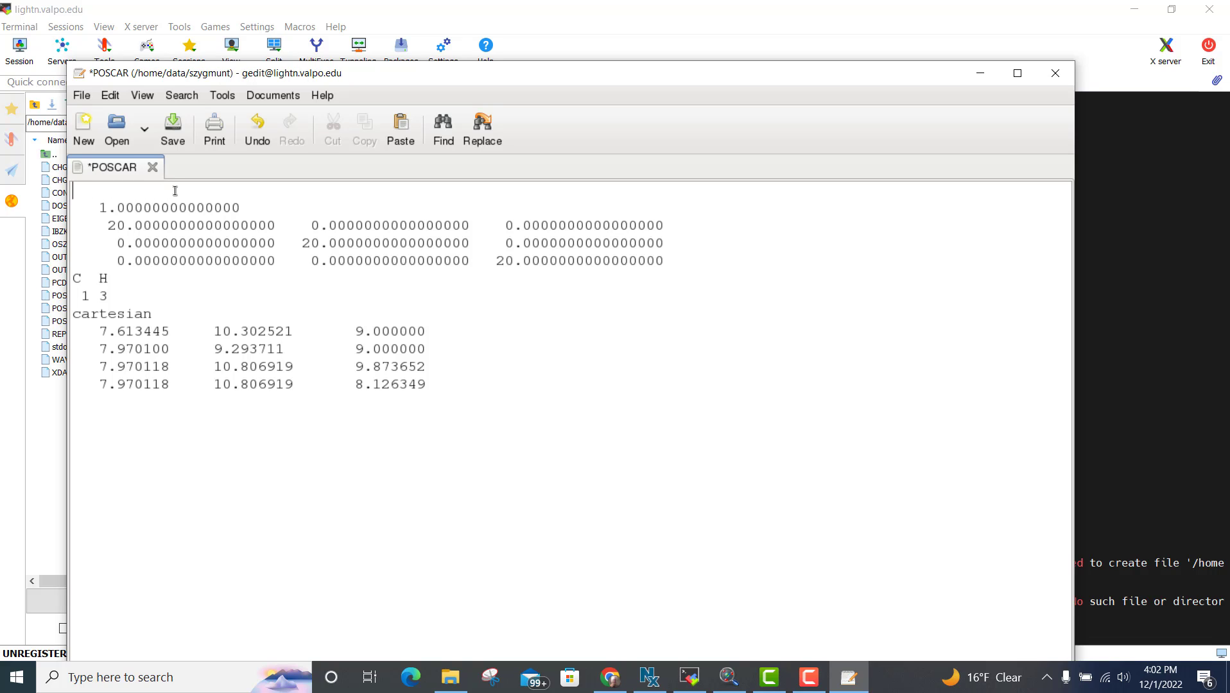
pyautogui.write('h2o molecule')
# Step: Delete the four atomic coordinate rows below the cartesian line in the POSCAR file
pyautogui.click(81, 278)
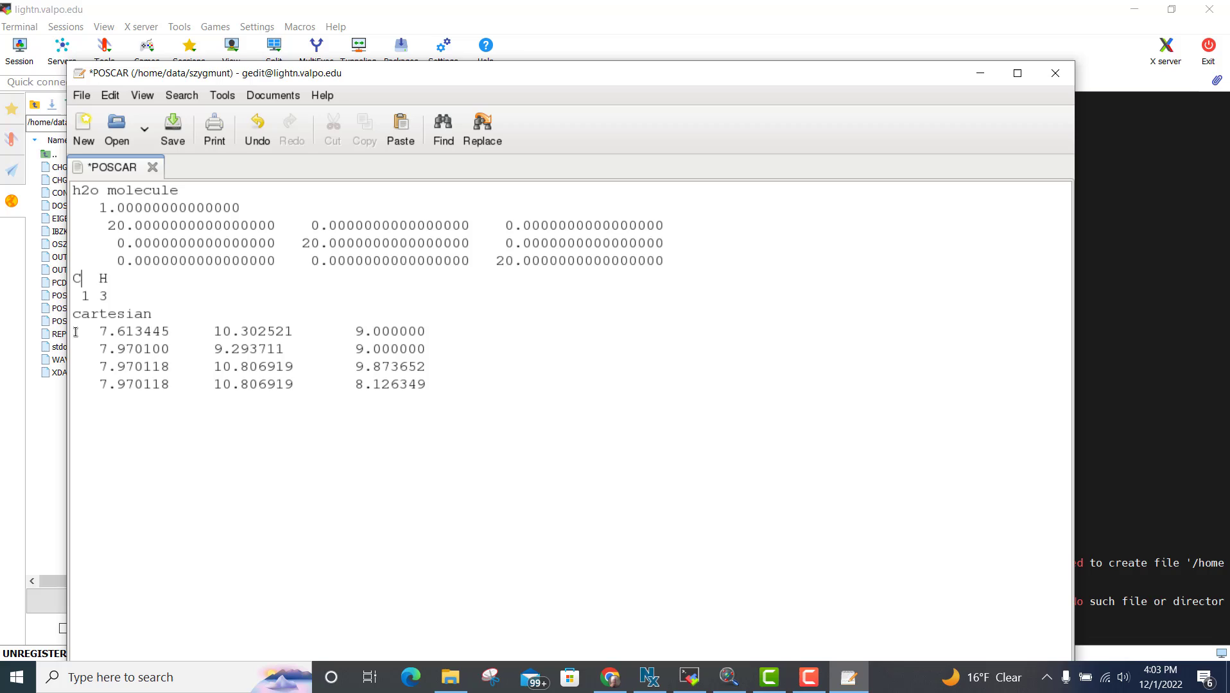
pyautogui.moveTo(76, 332); pyautogui.dragTo(391, 367)
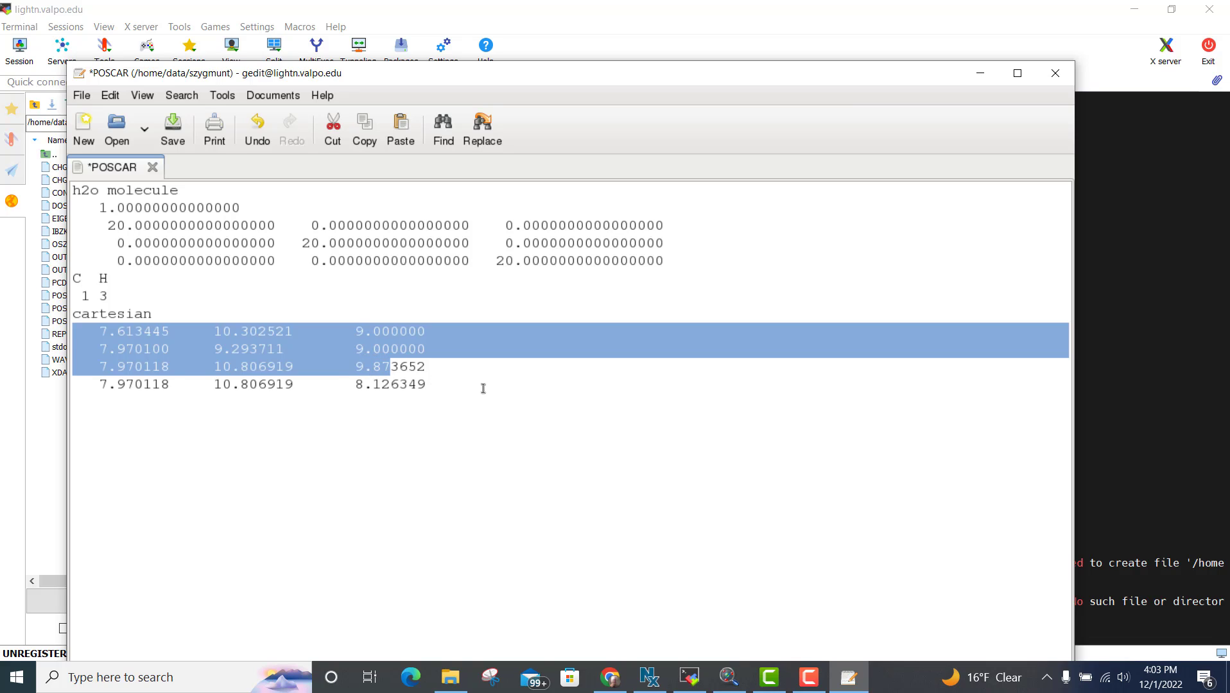
pyautogui.moveTo(483, 388); pyautogui.dragTo(461, 389)
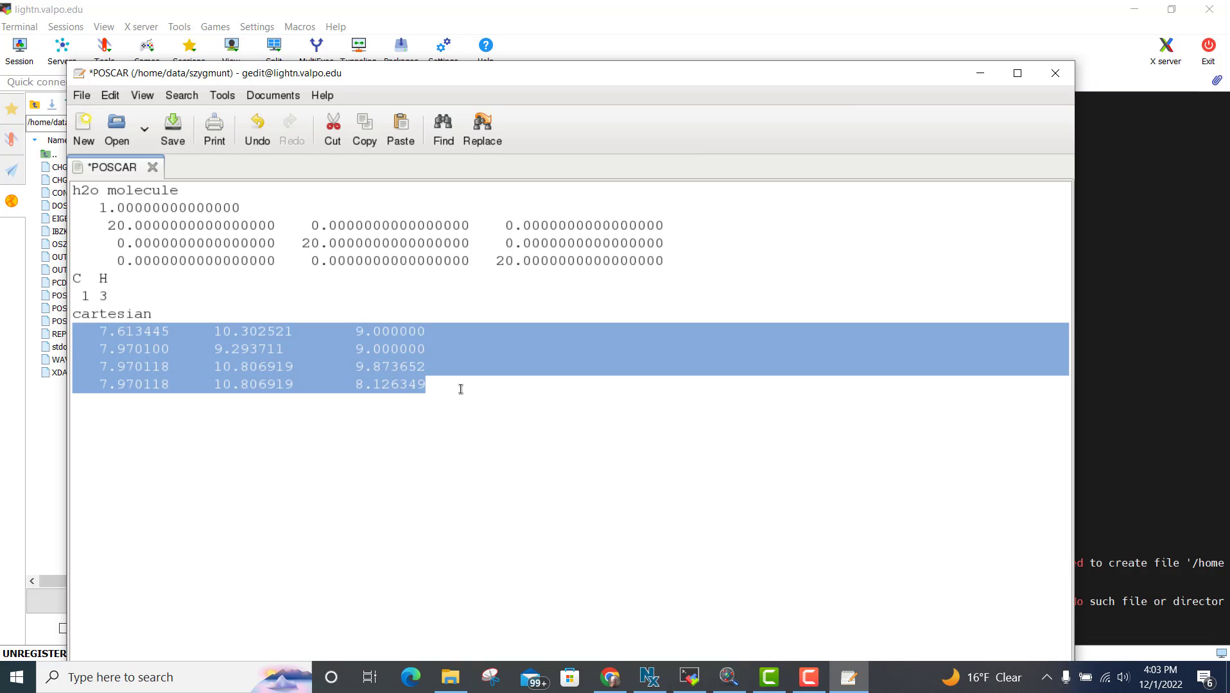
pyautogui.press('Delete')
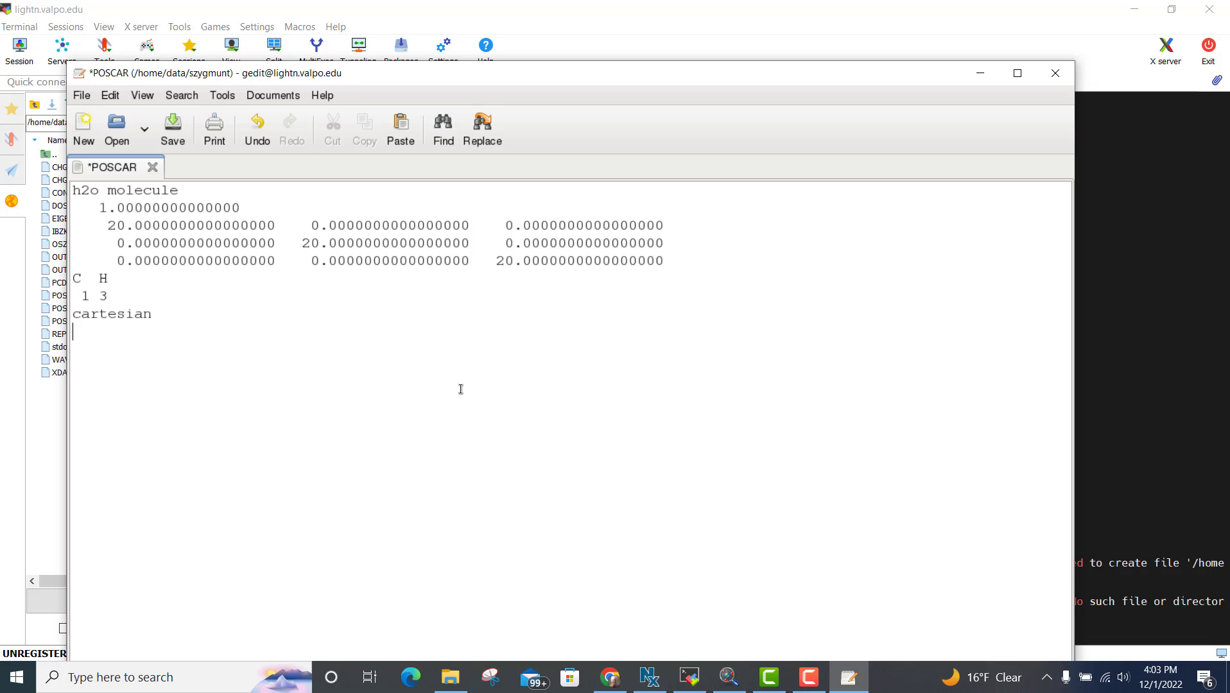
# Step: Try to copy the water molecule's coordinates from Chemcraft again and paste them below the cartesian line of the POSCAR file
pyautogui.click(109, 95)
pyautogui.click(133, 187)
pyautogui.click(737, 682)
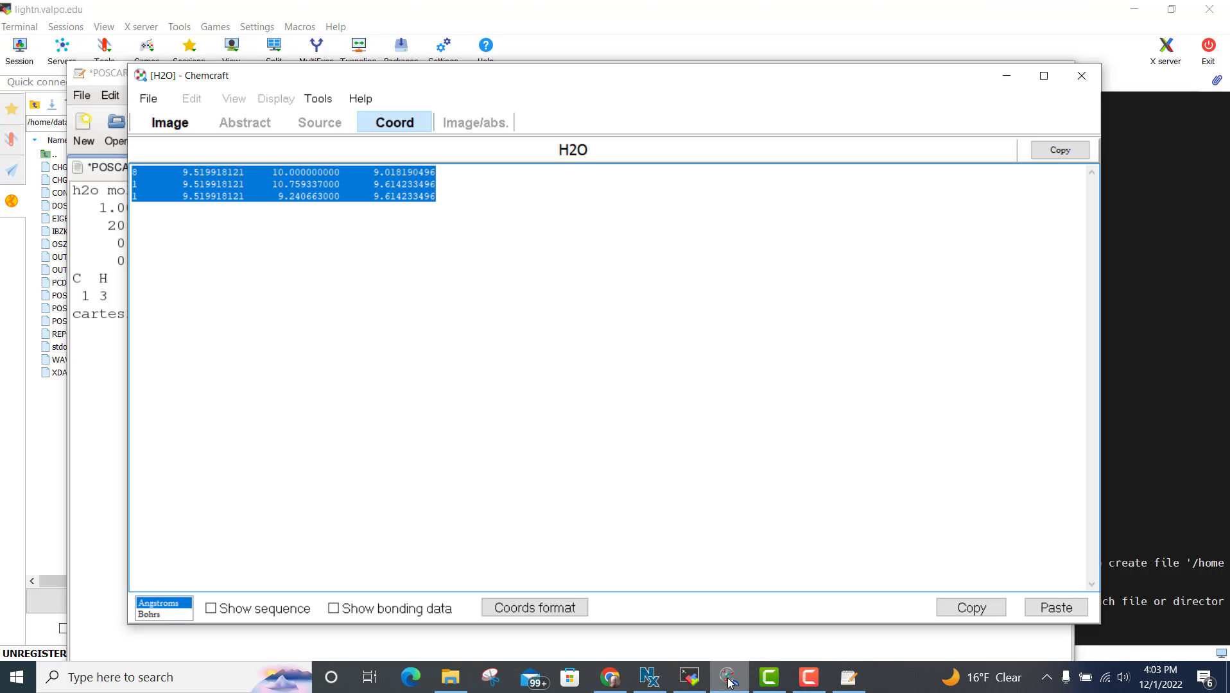
pyautogui.click(973, 608)
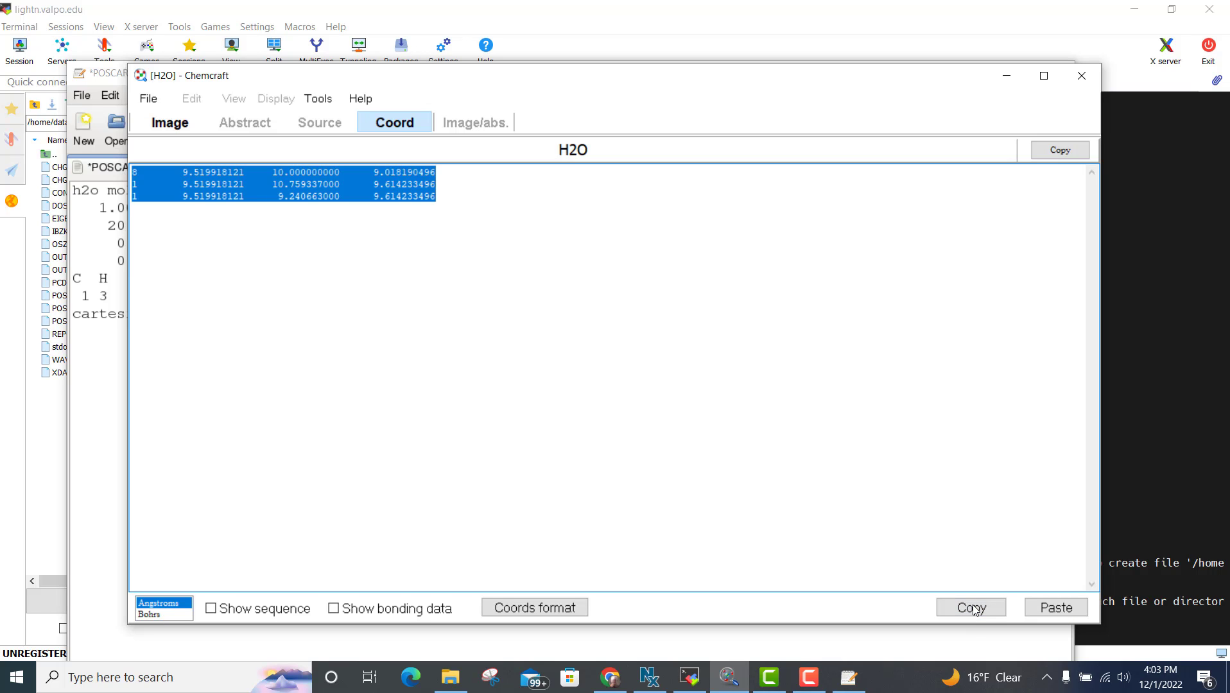
pyautogui.click(1162, 471)
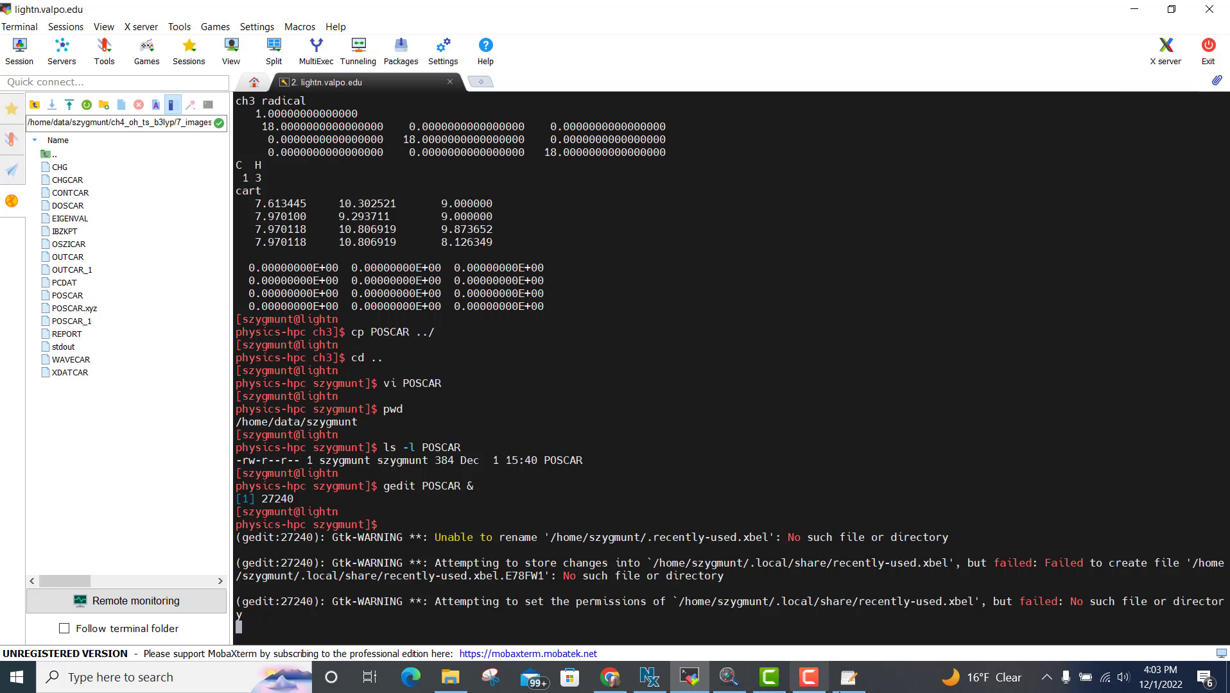
pyautogui.click(852, 684)
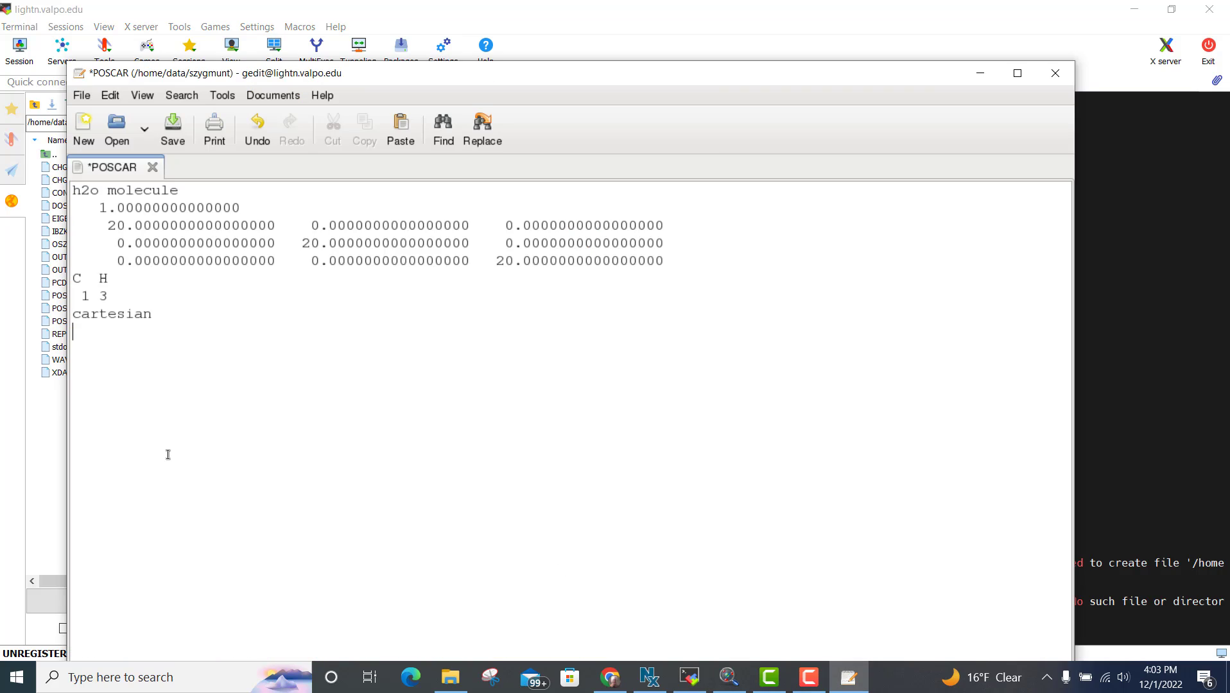
pyautogui.click(110, 96)
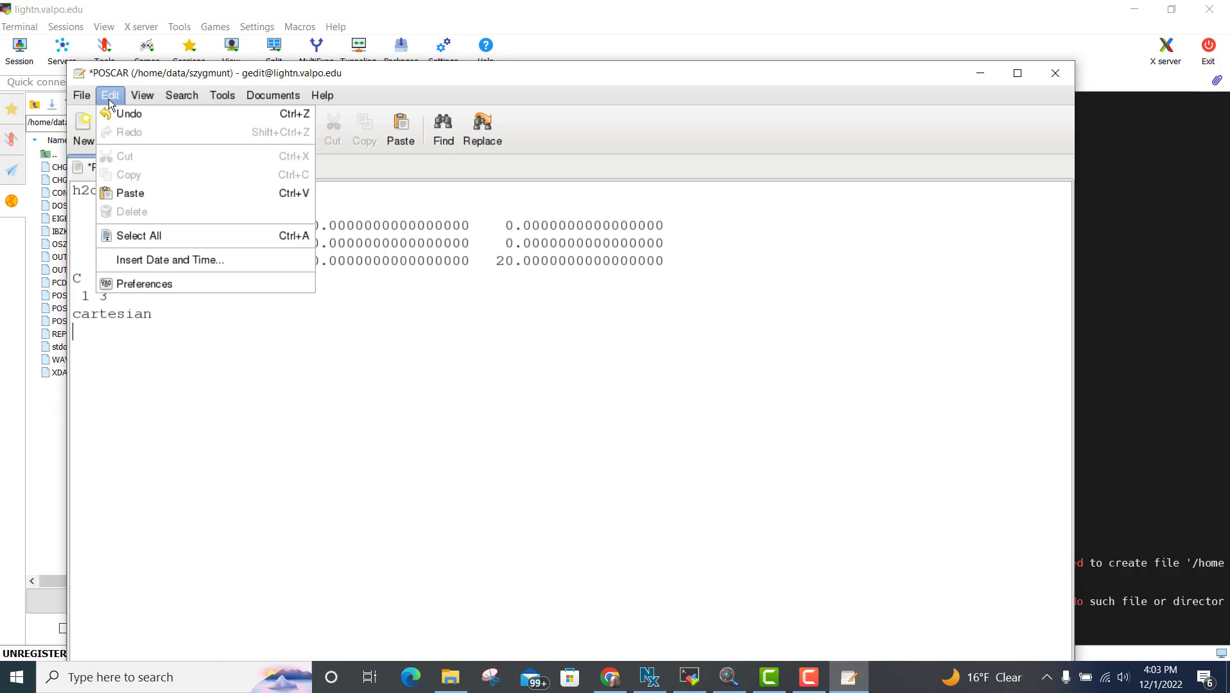
pyautogui.click(126, 193)
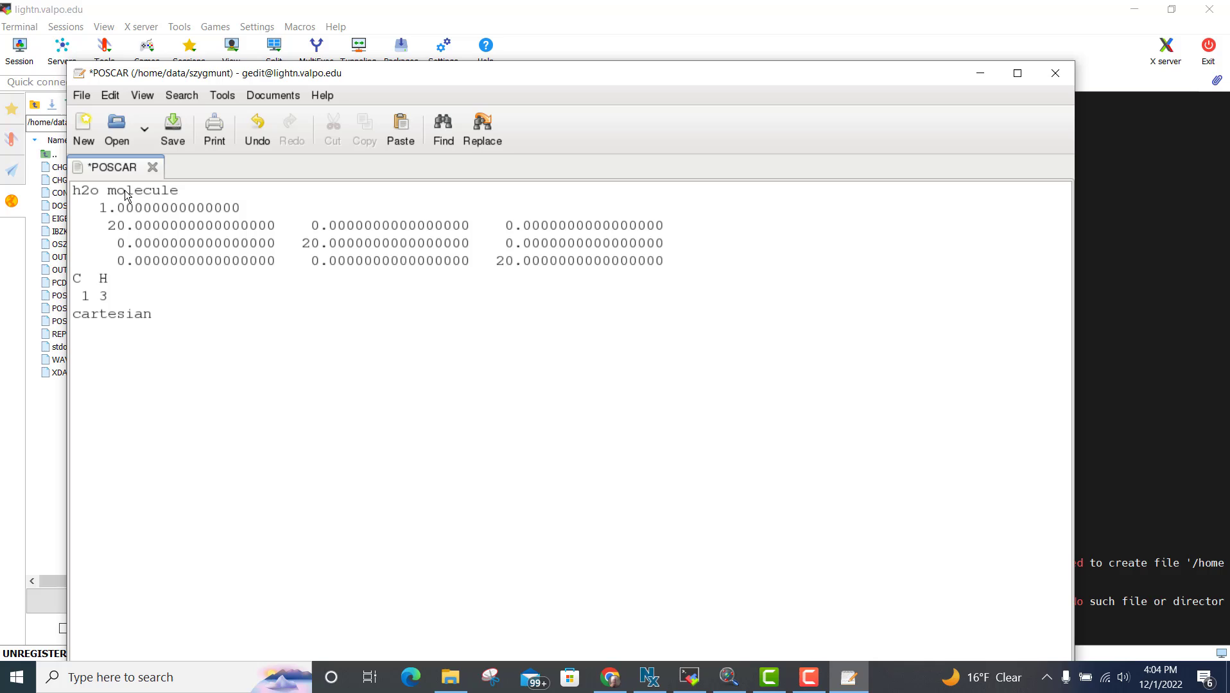
pyautogui.click(111, 95)
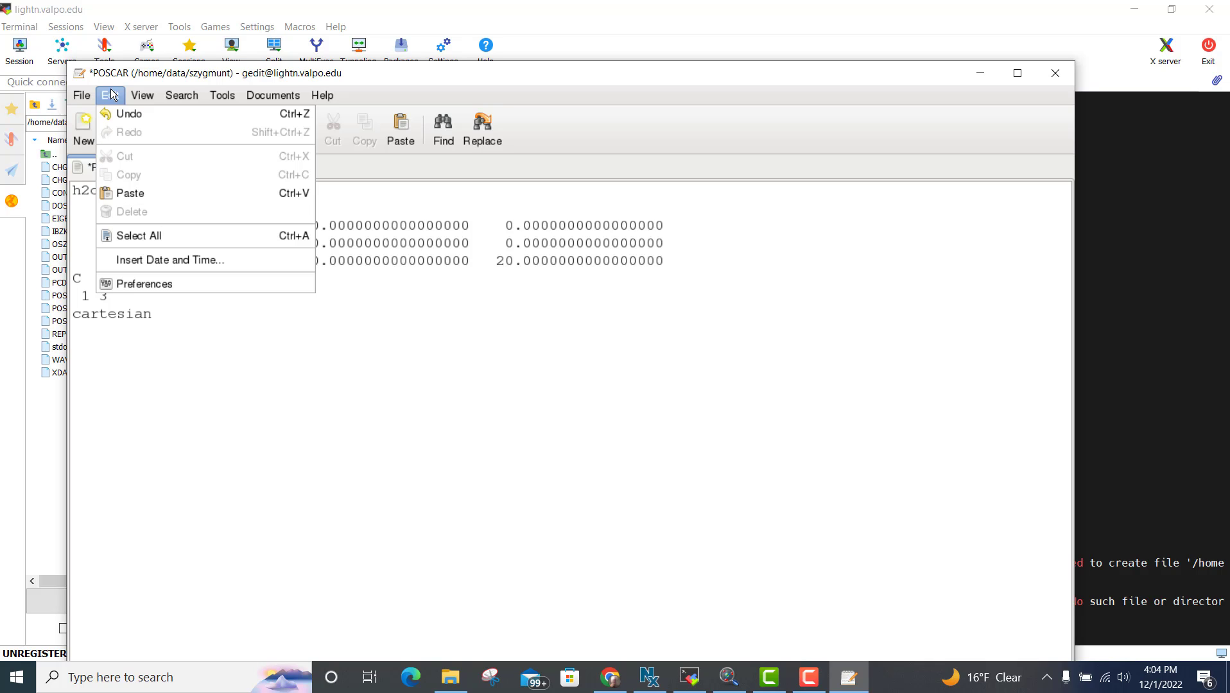
pyautogui.click(143, 197)
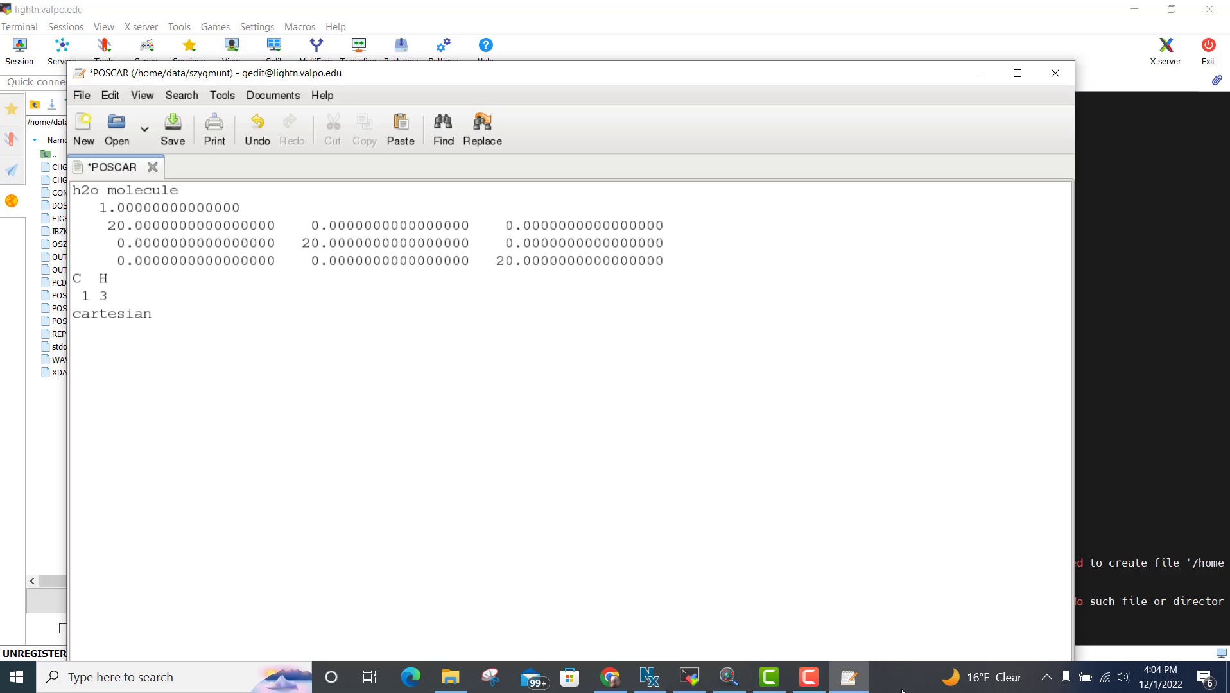
# Step: Try pasting the copied H2O title from Chemcraft below the POSCAR file's cartesian line, and delete the pasted text
pyautogui.click(740, 685)
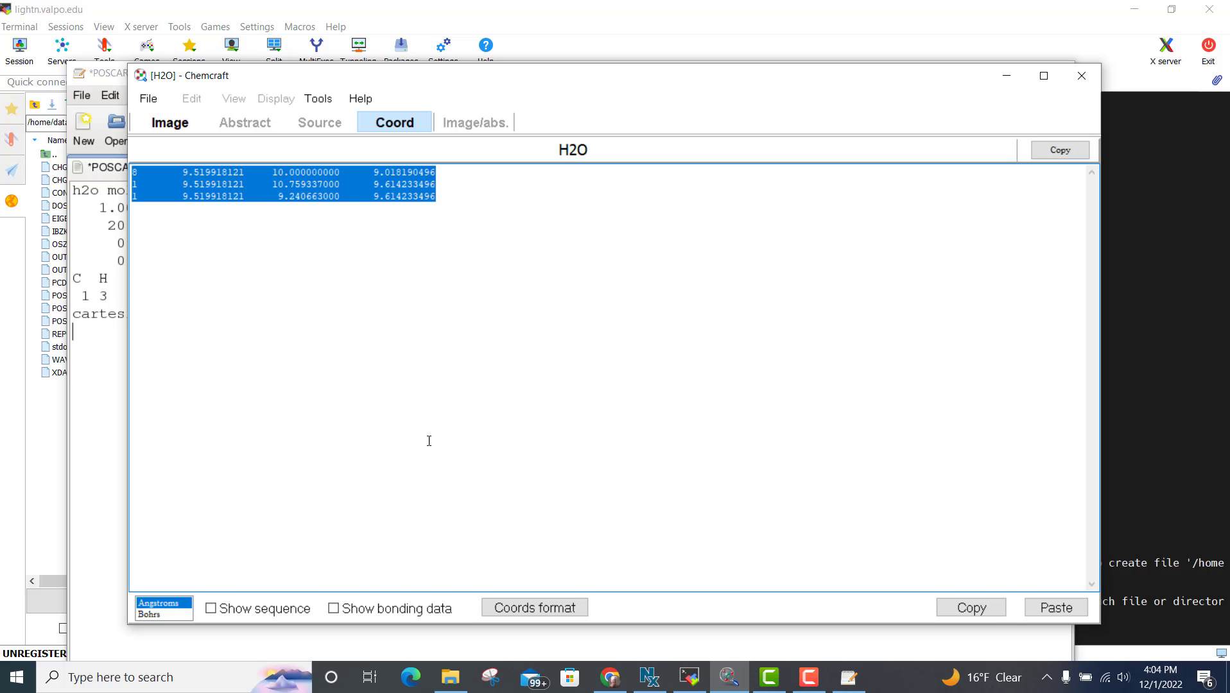
pyautogui.click(736, 365)
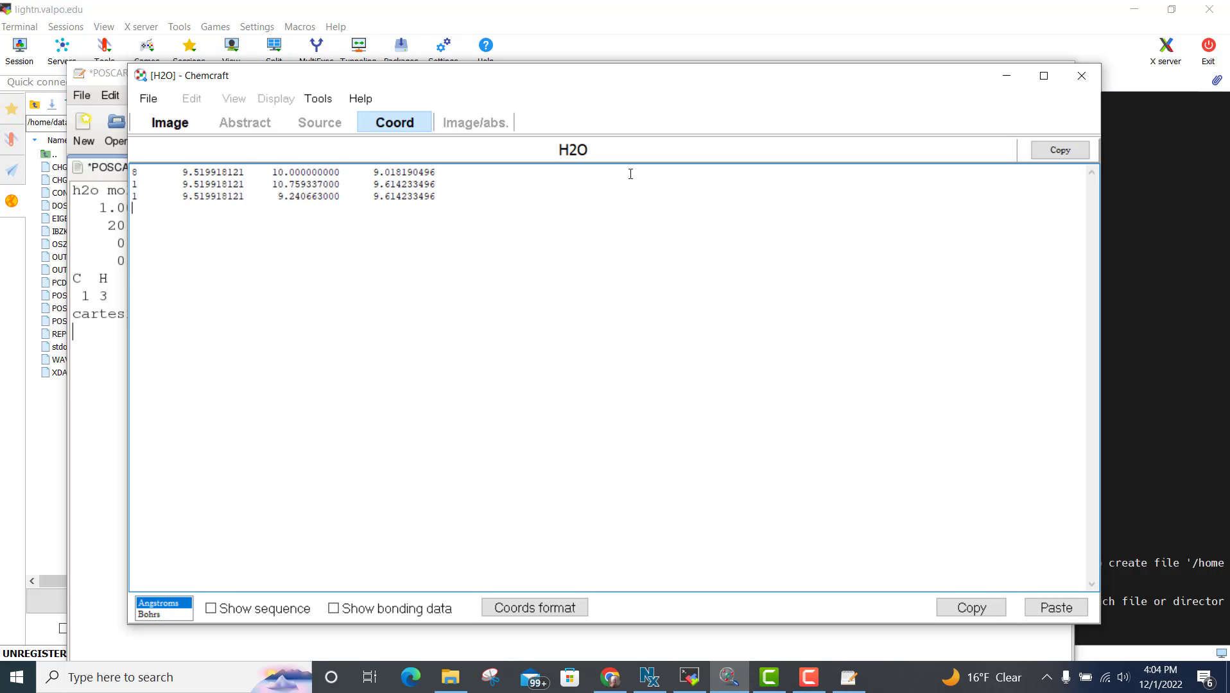
pyautogui.click(1061, 153)
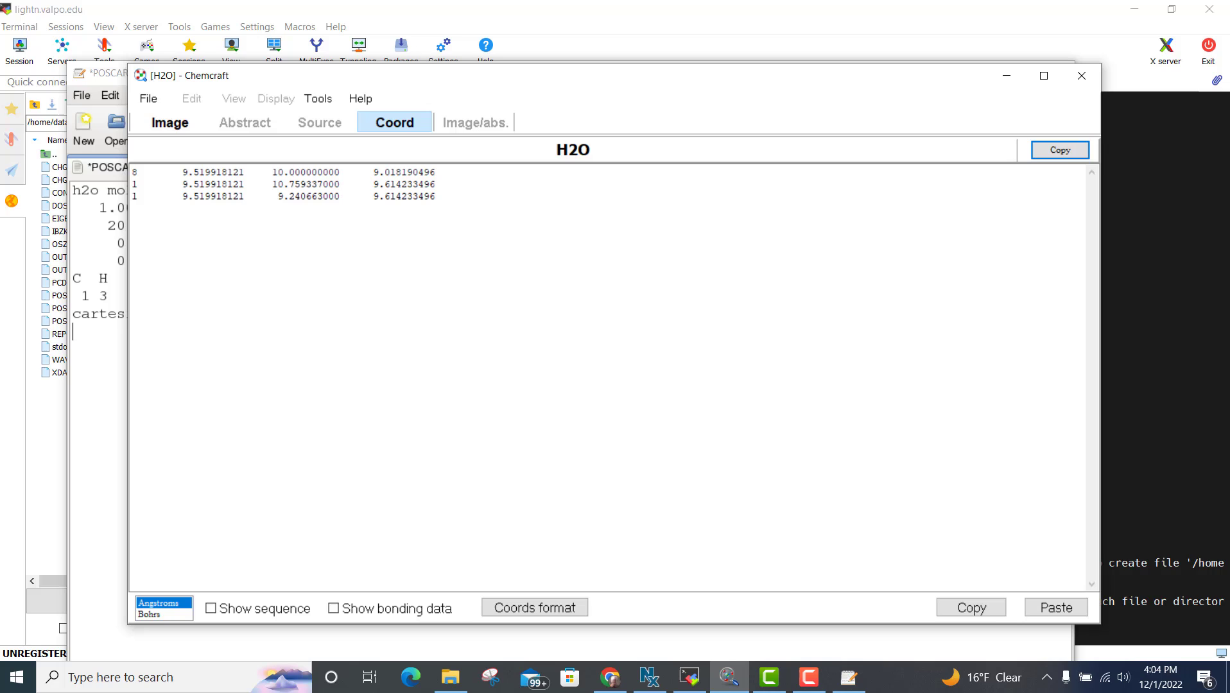
pyautogui.click(89, 450)
pyautogui.click(110, 96)
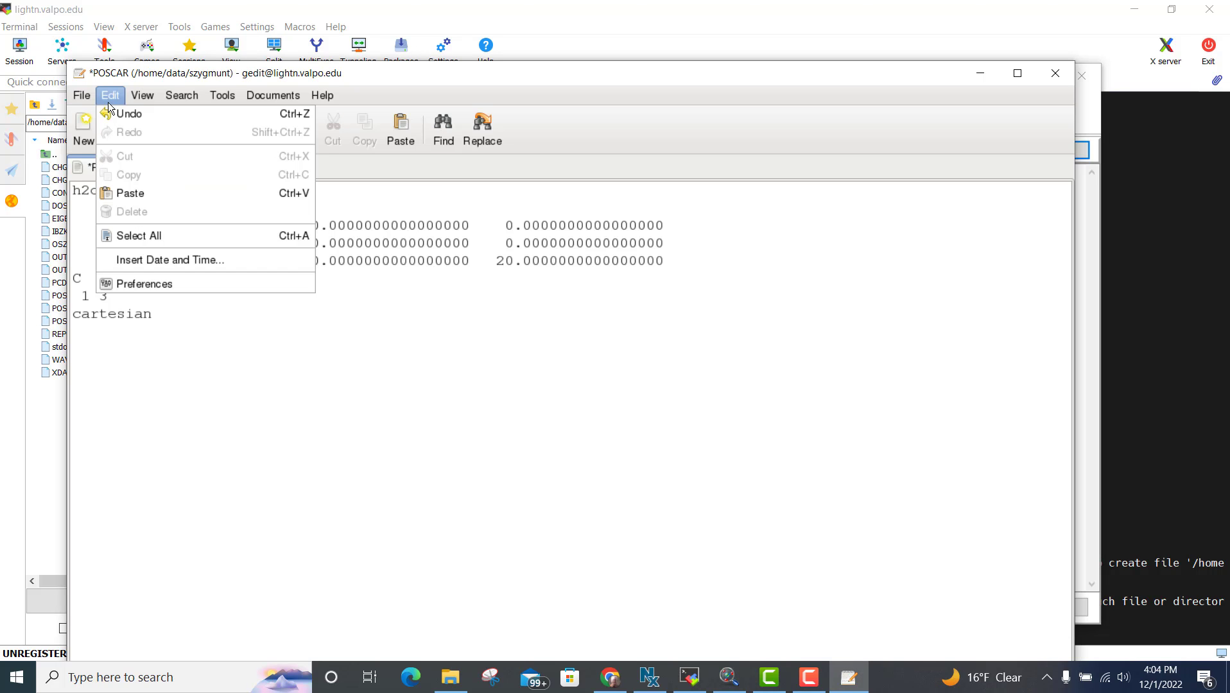
pyautogui.click(134, 188)
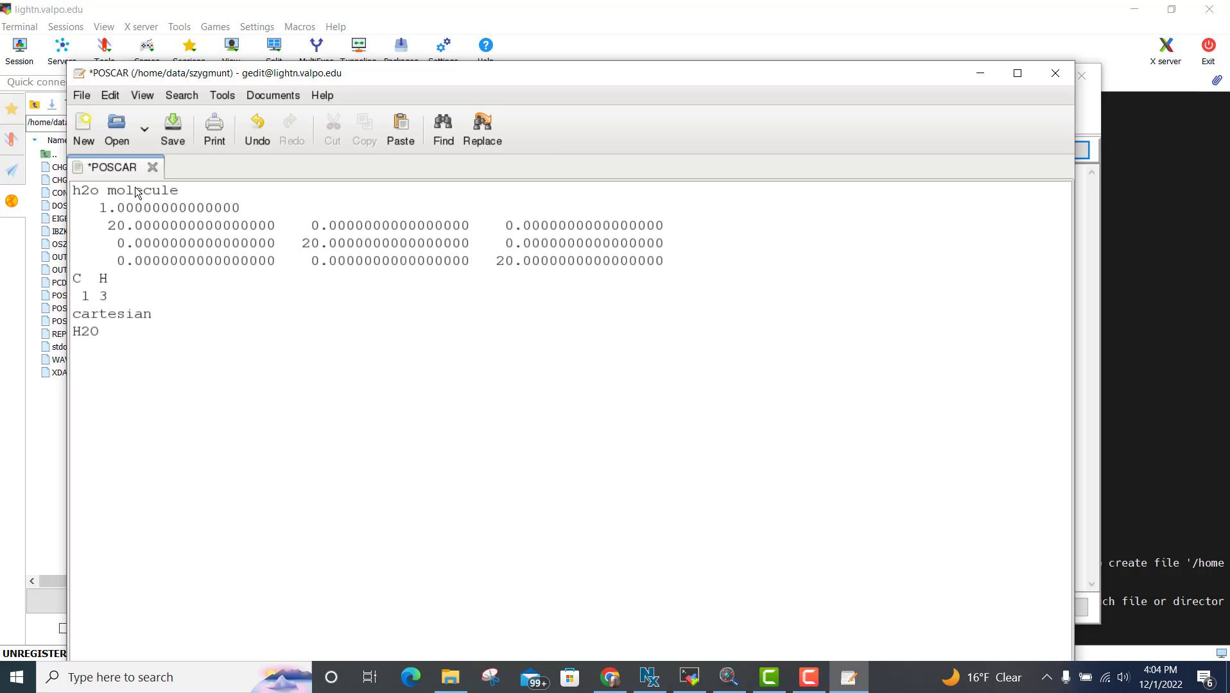
pyautogui.press('BackSpace')
pyautogui.press('BackSpace')
pyautogui.press('BackSpace')
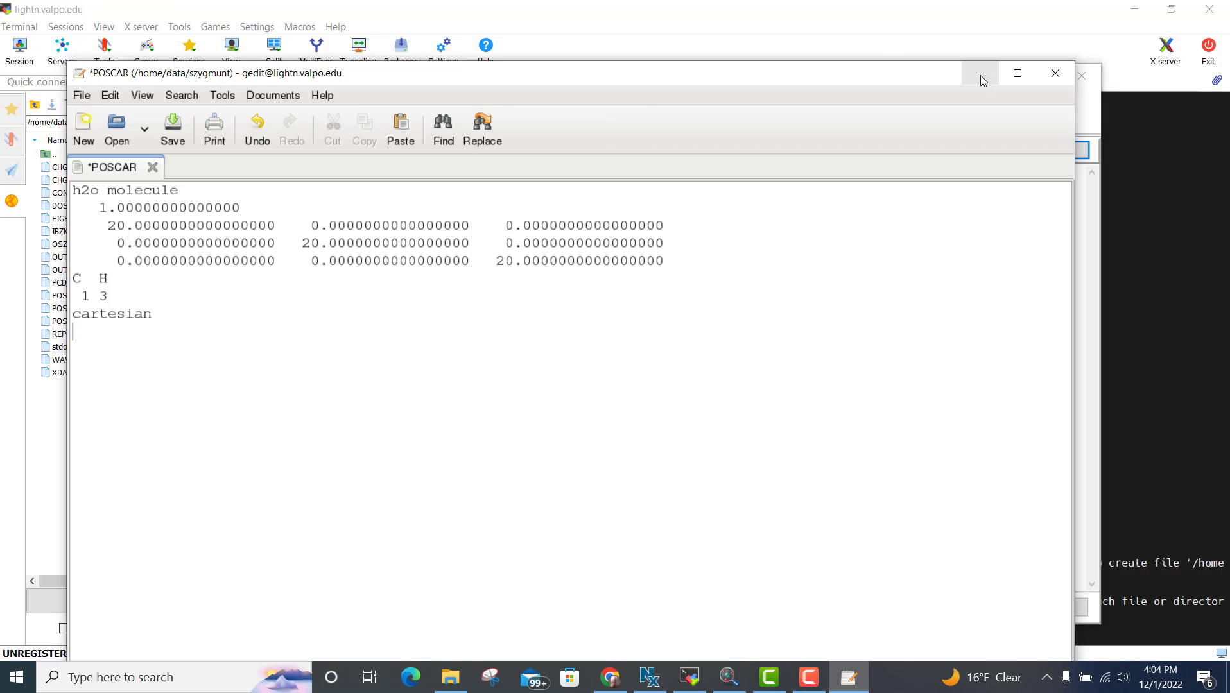
# Step: Copy all three atom rows from Chemcraft's coordinate list and paste them below the cartesian line in the POSCAR file
pyautogui.click(1093, 258)
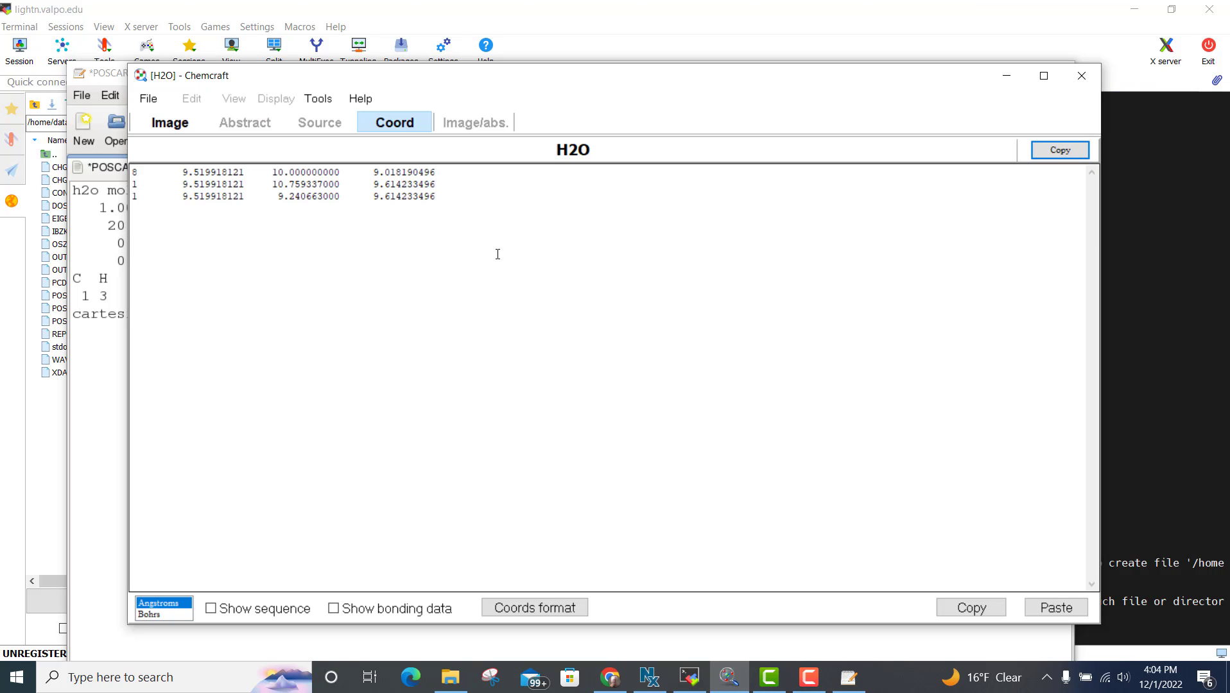
pyautogui.click(137, 169)
pyautogui.moveTo(137, 169); pyautogui.dragTo(461, 199)
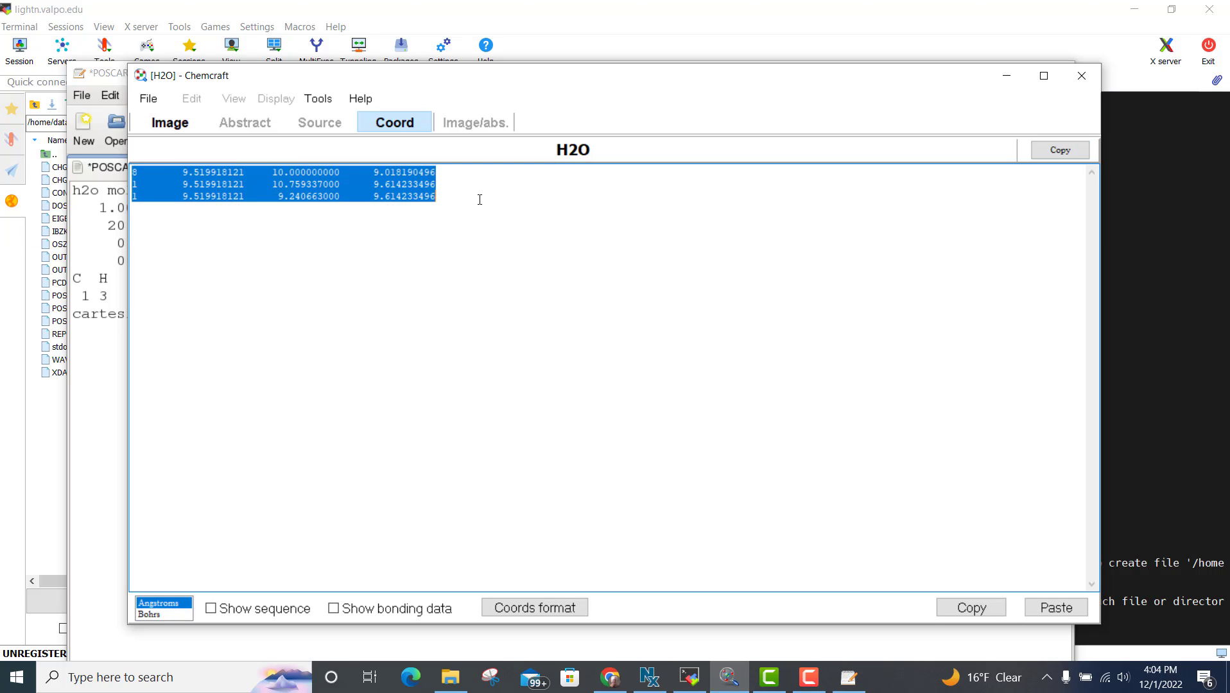
pyautogui.click(979, 611)
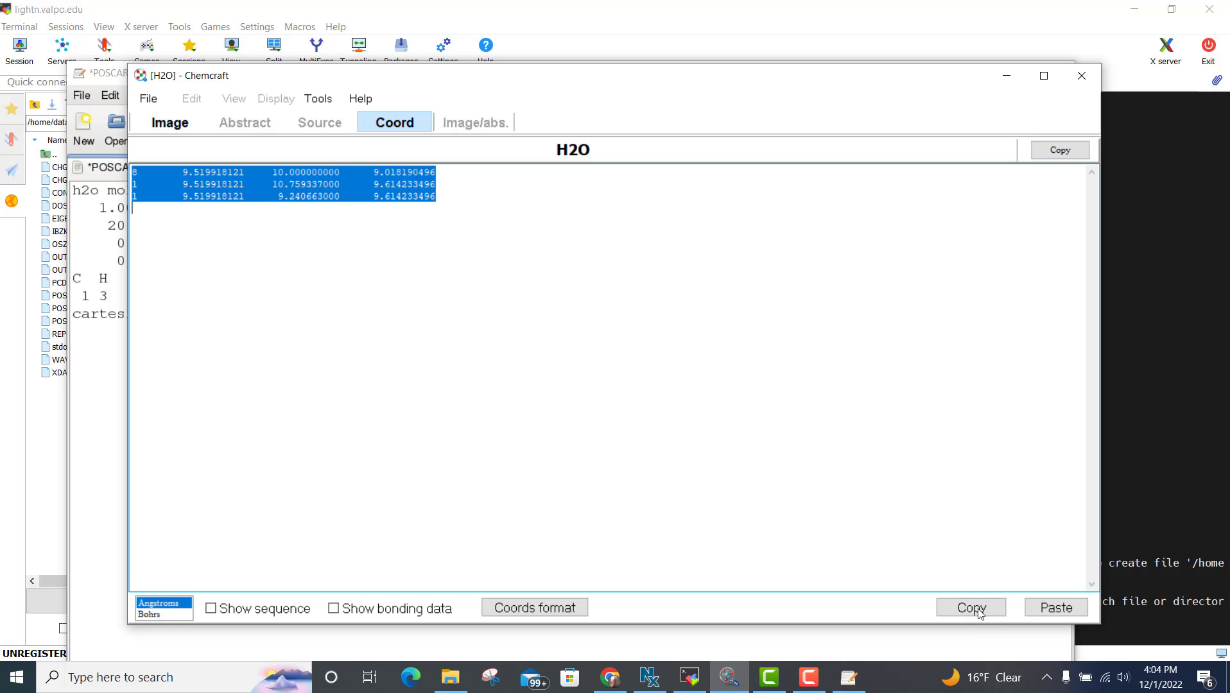
pyautogui.click(1139, 476)
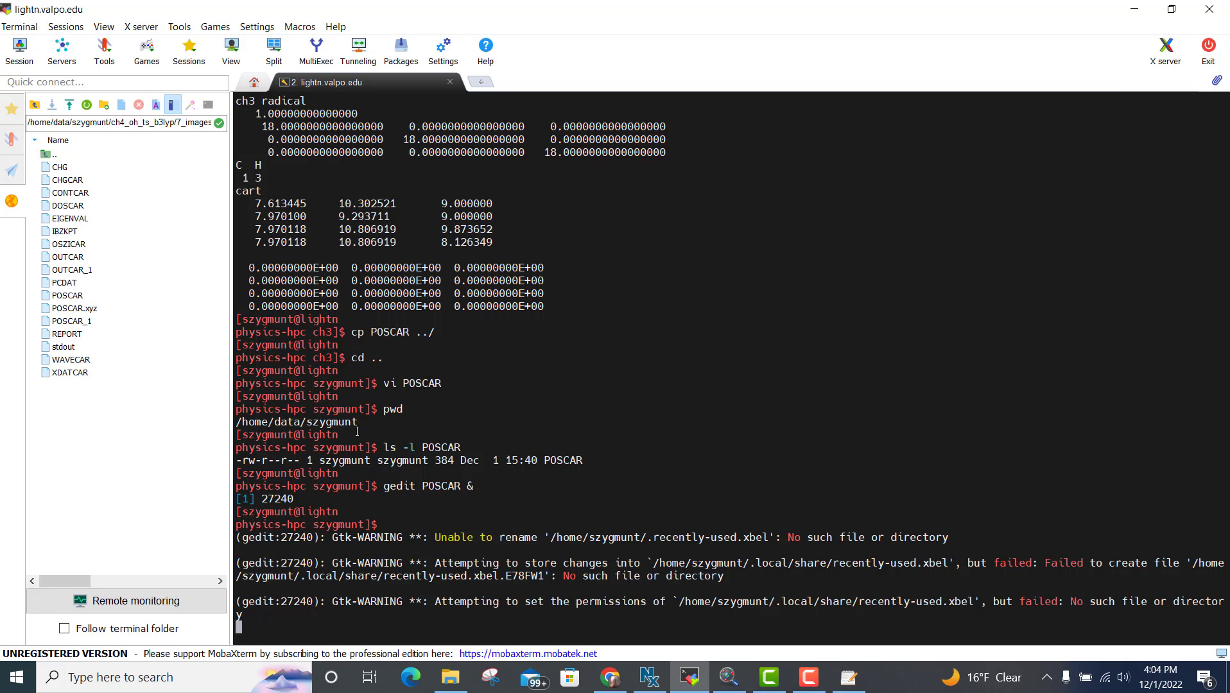
pyautogui.click(847, 677)
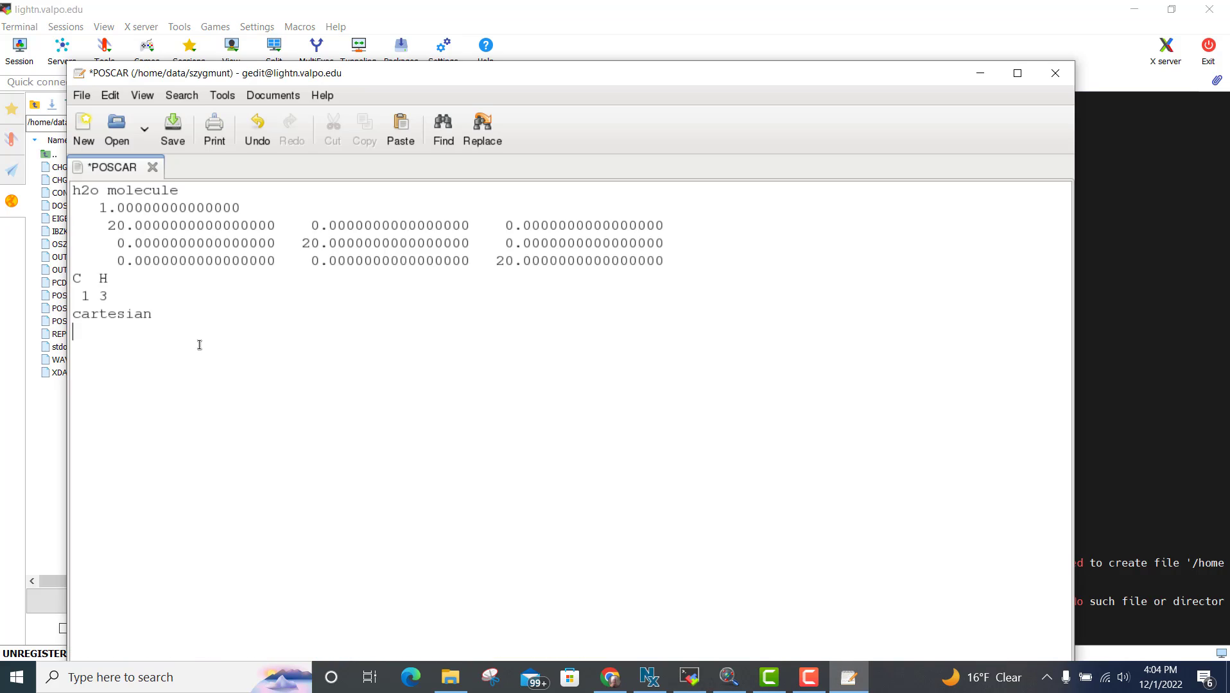
pyautogui.click(108, 96)
pyautogui.click(135, 193)
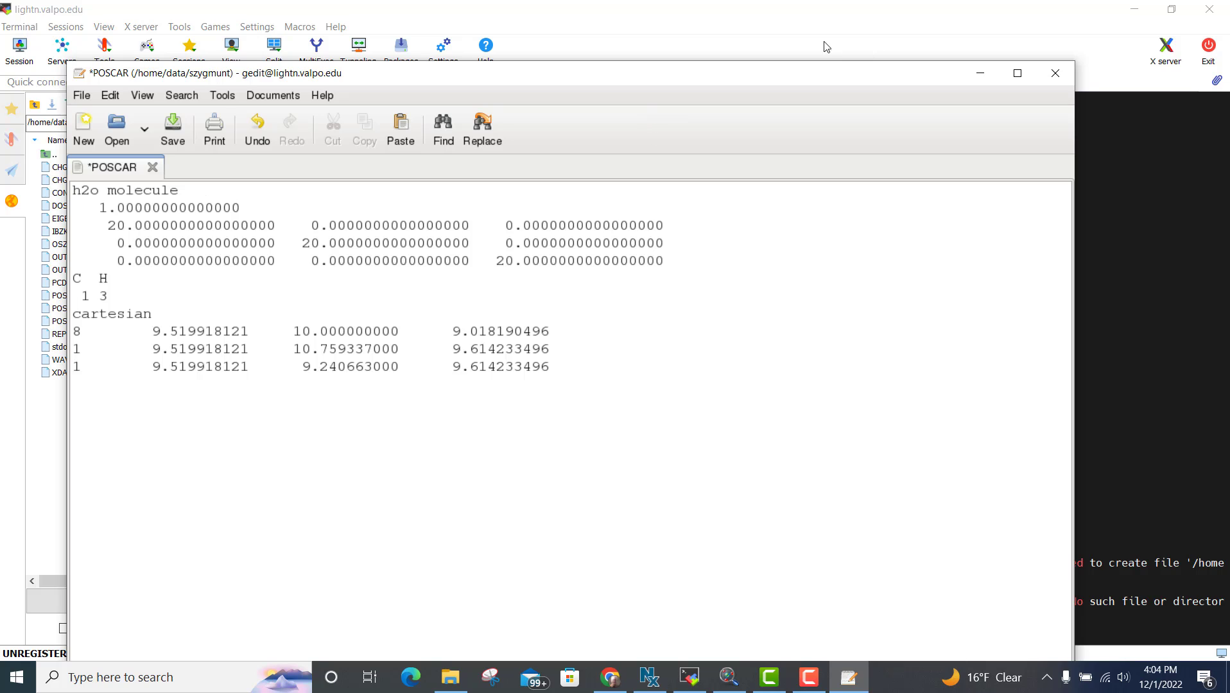
# Step: Move the gedit window aside, copy the coordinates in Chemcraft once more, and return to the POSCAR file
pyautogui.moveTo(806, 78); pyautogui.dragTo(878, 186)
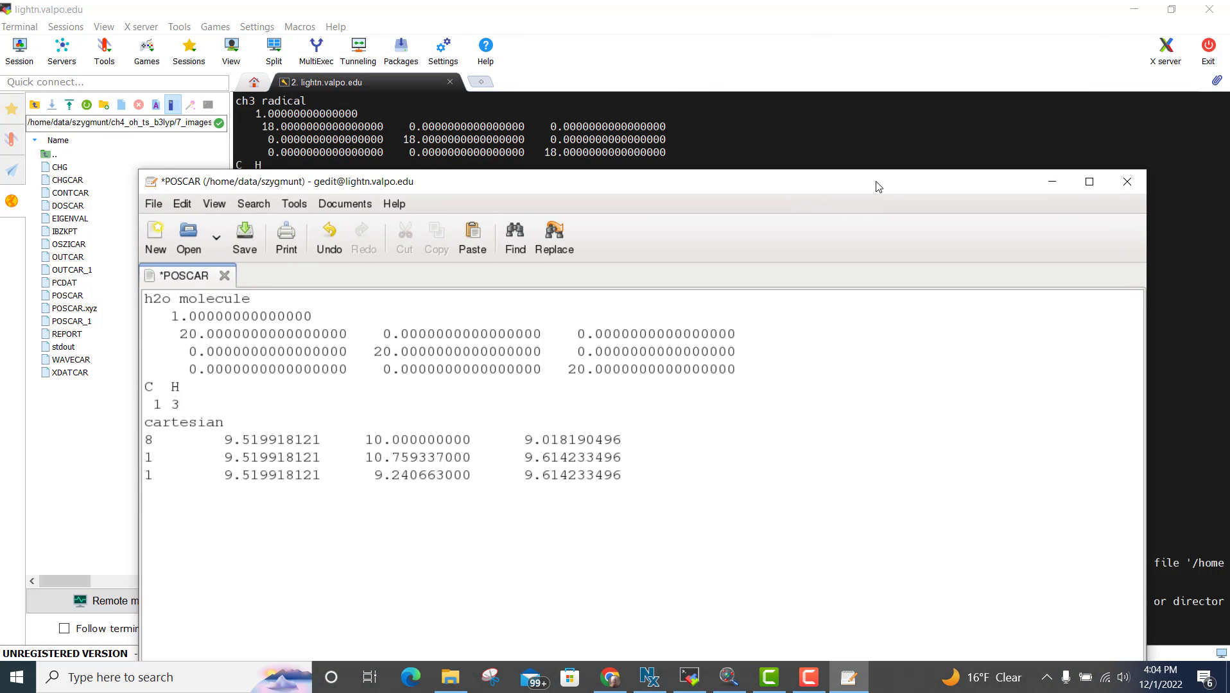
pyautogui.click(856, 686)
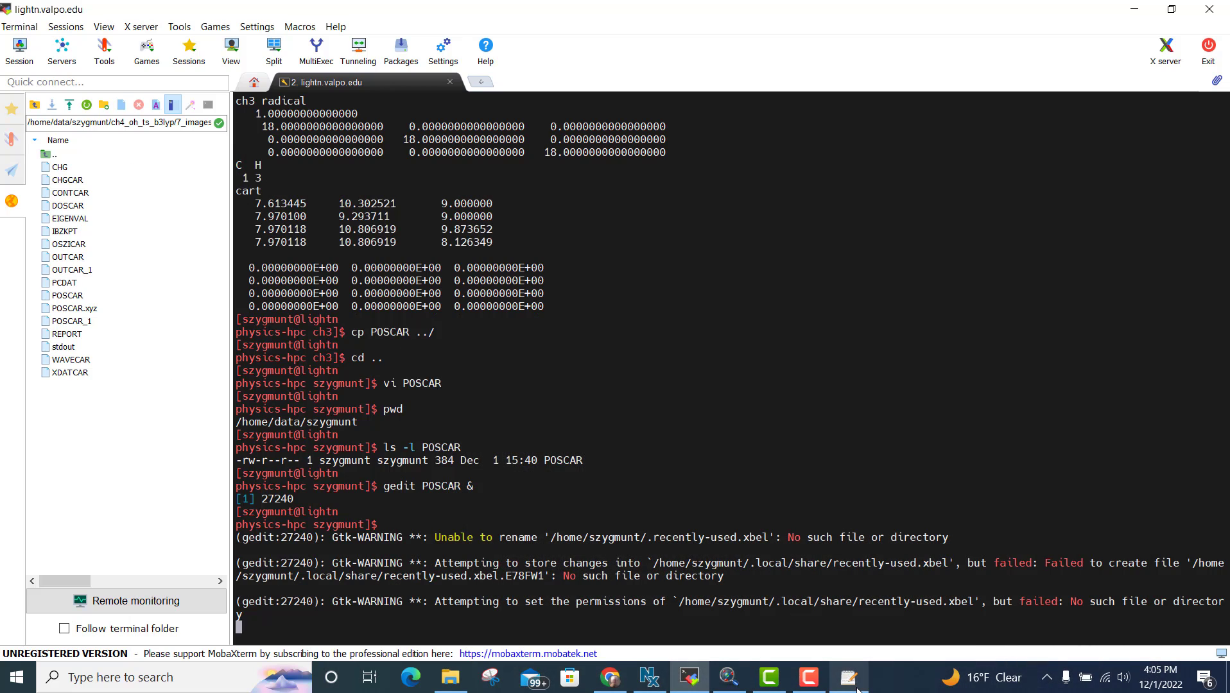
pyautogui.click(728, 677)
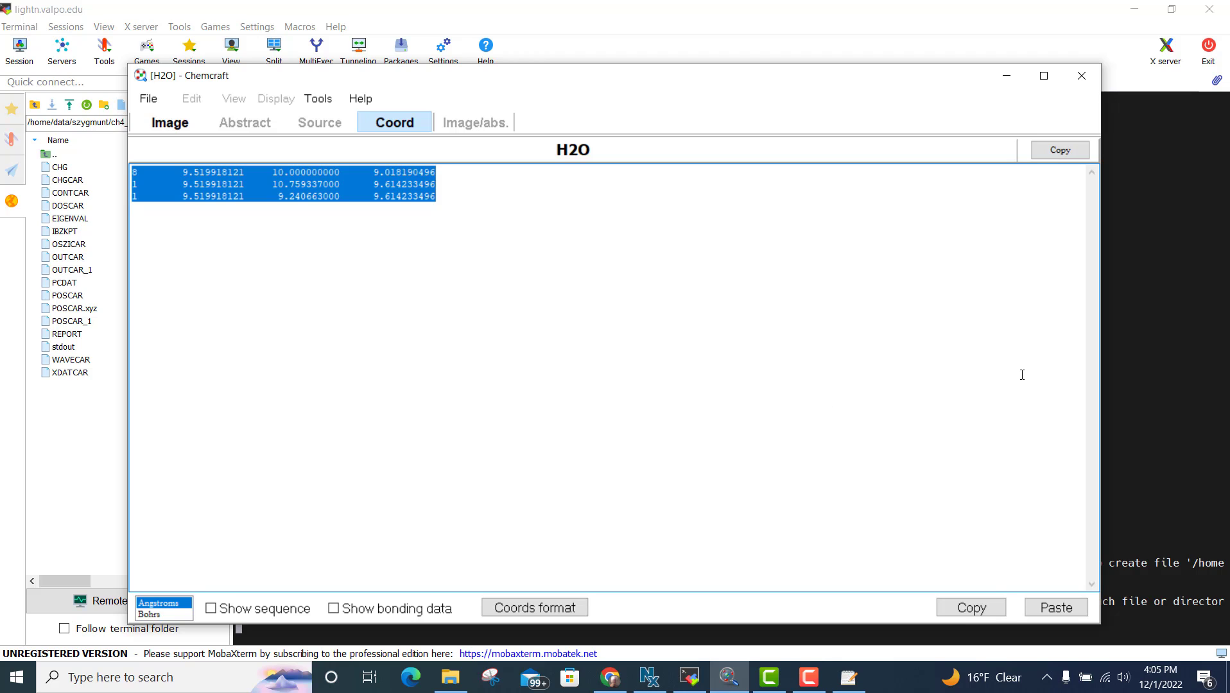
pyautogui.click(980, 609)
pyautogui.click(848, 677)
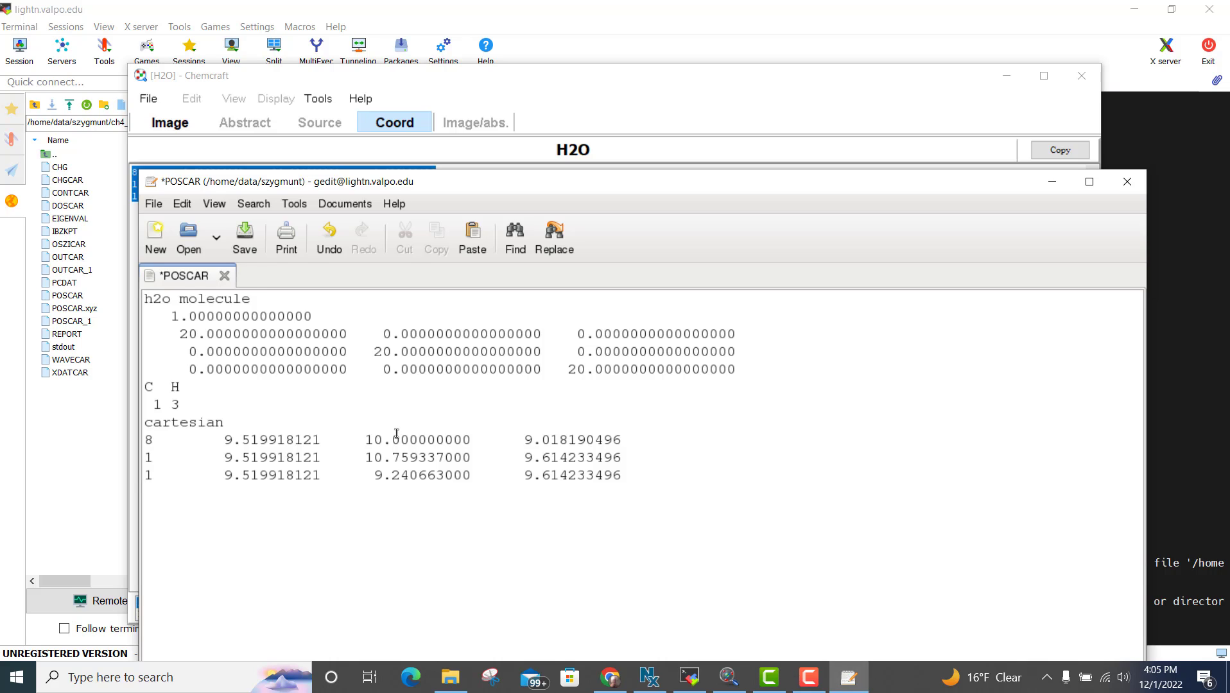
# Step: Remove the atomic number 8 and the spaces after it from the first coordinate row
pyautogui.press('Up')
pyautogui.press('Up')
pyautogui.press('Up')
pyautogui.press('Right')
pyautogui.press('Right')
pyautogui.press('Right')
pyautogui.press('BackSpace')
pyautogui.press('BackSpace')
pyautogui.press('BackSpace')
pyautogui.press('BackSpace')
pyautogui.press('BackSpace')
pyautogui.press('BackSpace')
pyautogui.press('BackSpace')
pyautogui.press('BackSpace')
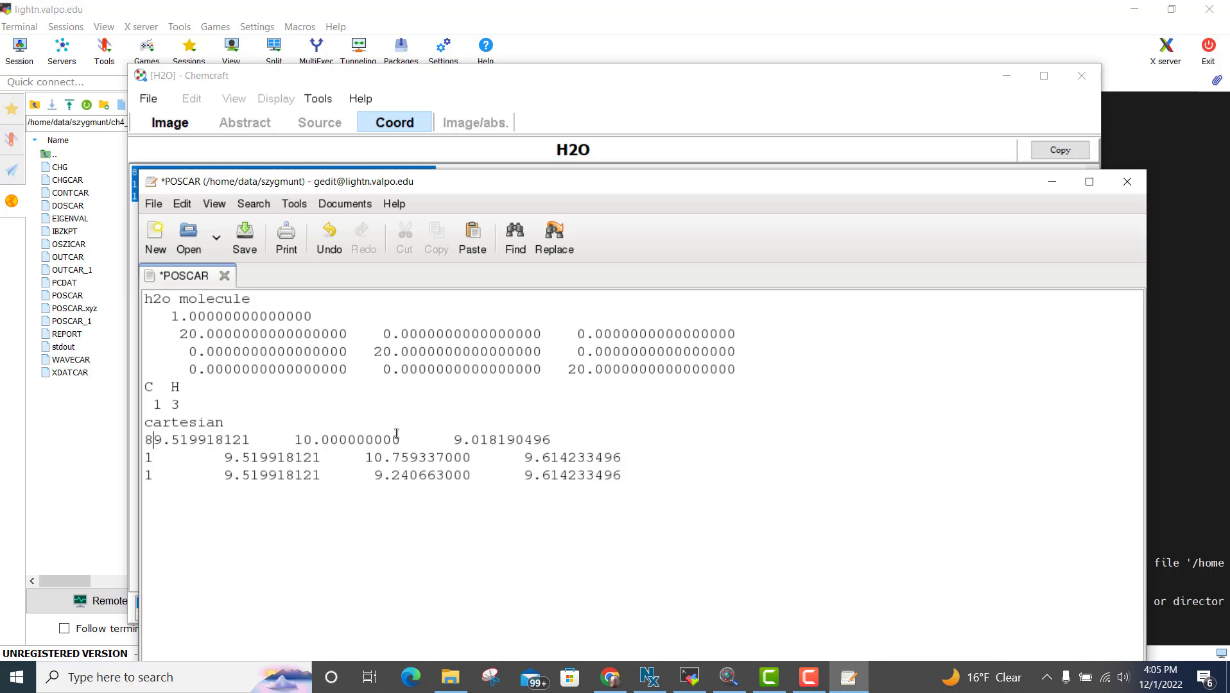
pyautogui.press('BackSpace')
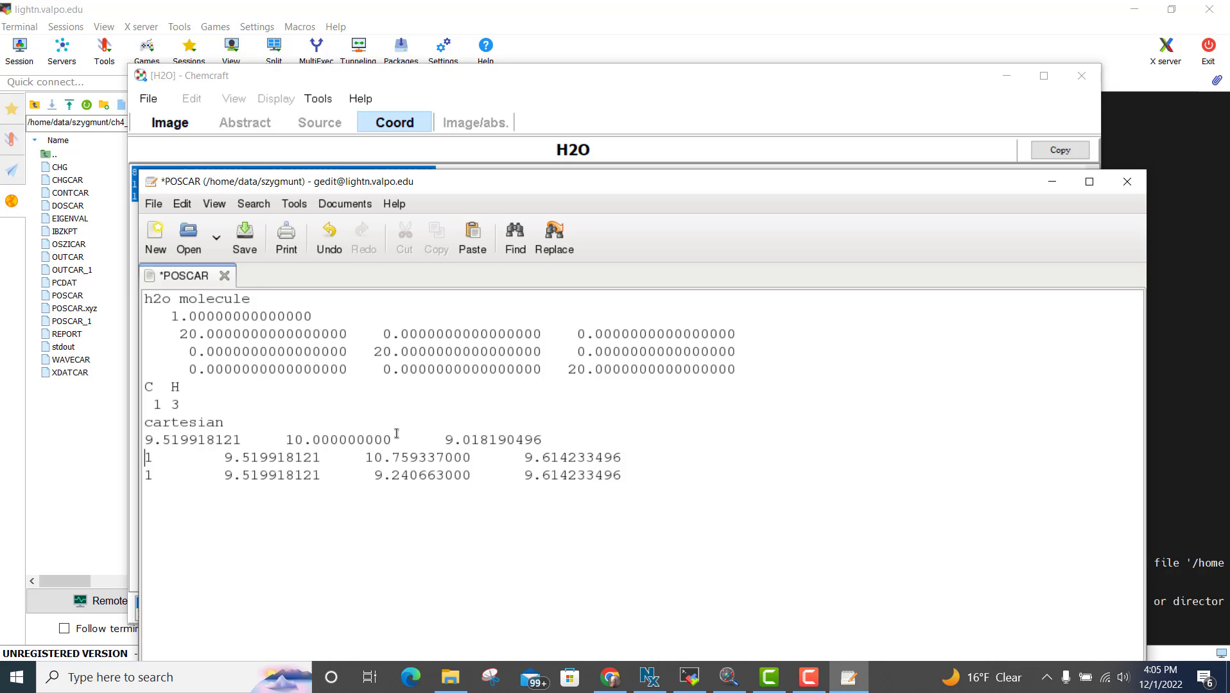
# Step: Remove the atomic number 1 and the spaces after it from the second coordinate row
pyautogui.press('Right')
pyautogui.press('Right')
pyautogui.press('Right')
pyautogui.press('Right')
pyautogui.press('Right')
pyautogui.press('Right')
pyautogui.press('Right')
pyautogui.press('Right')
pyautogui.press('BackSpace')
pyautogui.press('BackSpace')
pyautogui.press('BackSpace')
pyautogui.press('BackSpace')
pyautogui.press('BackSpace')
pyautogui.press('BackSpace')
pyautogui.press('BackSpace')
pyautogui.press('BackSpace')
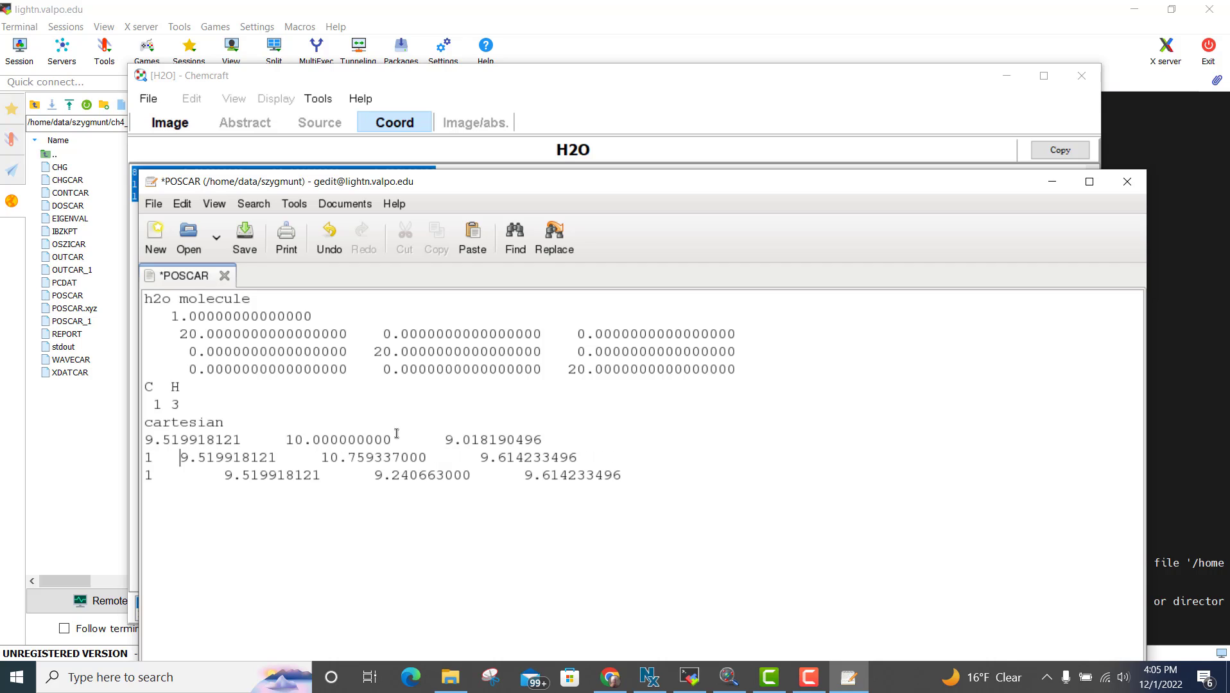
pyautogui.press('BackSpace')
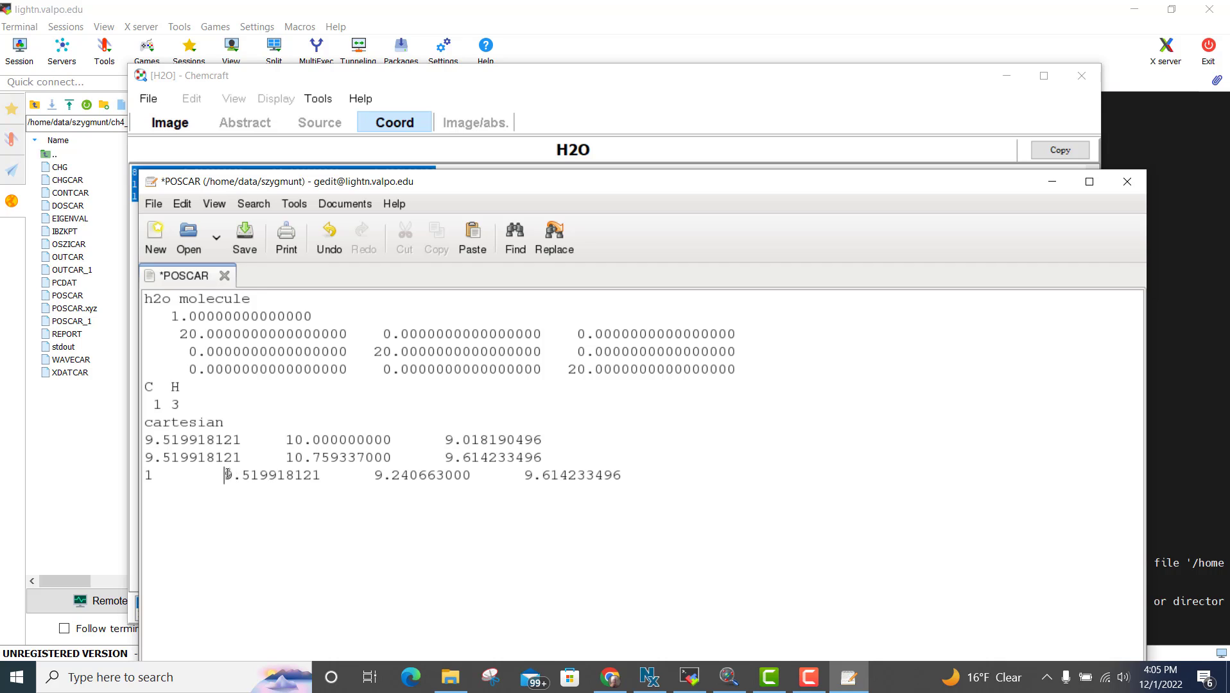
# Step: Remove the atomic number 1 and the spaces after it from the third coordinate row
pyautogui.press('BackSpace')
pyautogui.press('BackSpace')
pyautogui.press('BackSpace')
pyautogui.press('BackSpace')
pyautogui.press('BackSpace')
pyautogui.press('BackSpace')
pyautogui.press('BackSpace')
pyautogui.press('BackSpace')
pyautogui.press('BackSpace')
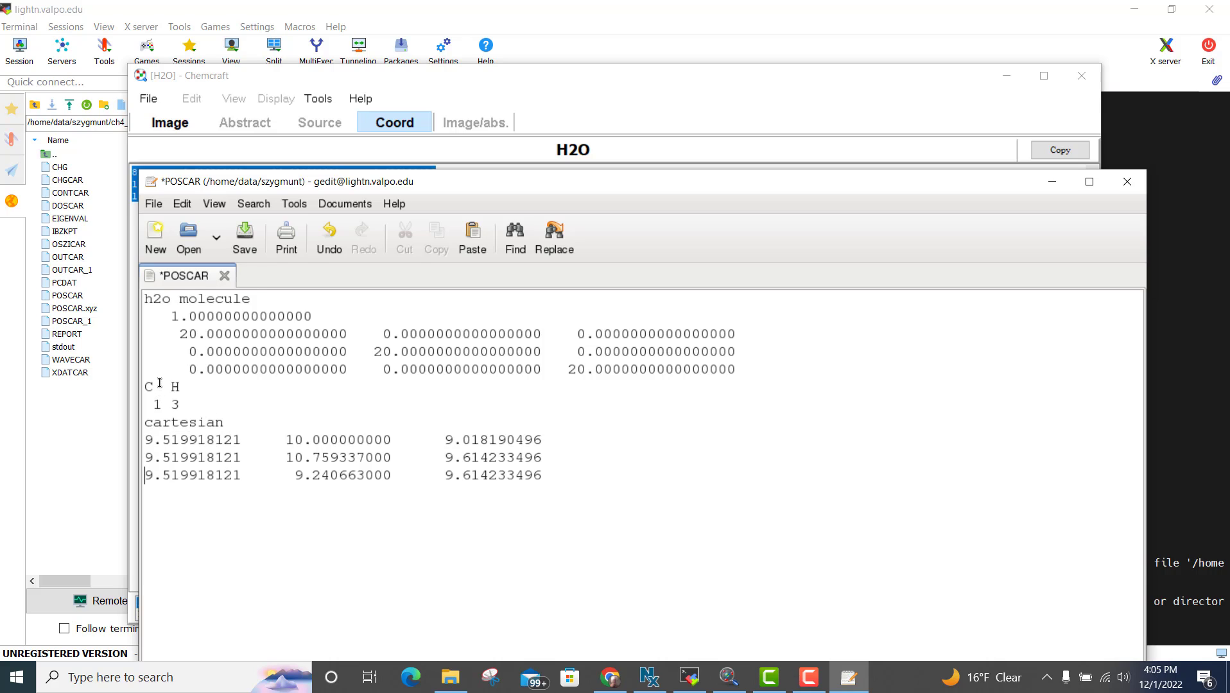
# Step: Change the element symbol C to O and set the hydrogen atom count to 2 in the POSCAR file
pyautogui.click(154, 386)
pyautogui.press('BackSpace')
pyautogui.write('O')
pyautogui.write('2')
pyautogui.click(584, 480)
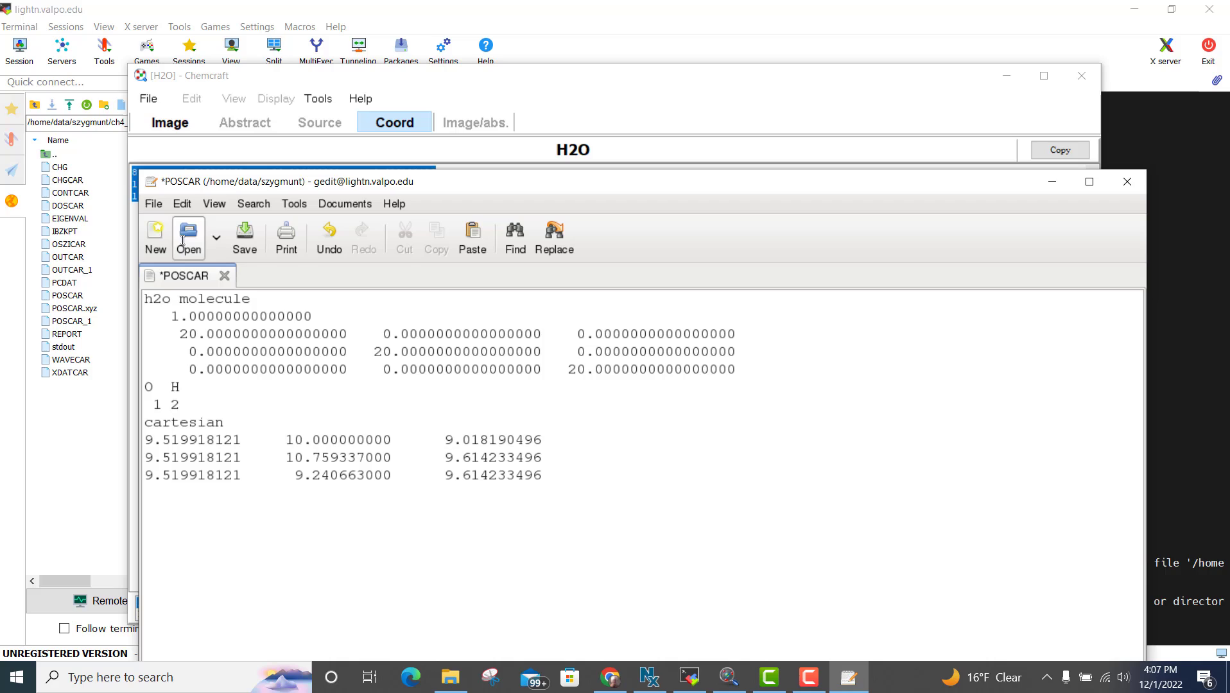
# Step: Save the edited POSCAR file and close gedit
pyautogui.click(155, 204)
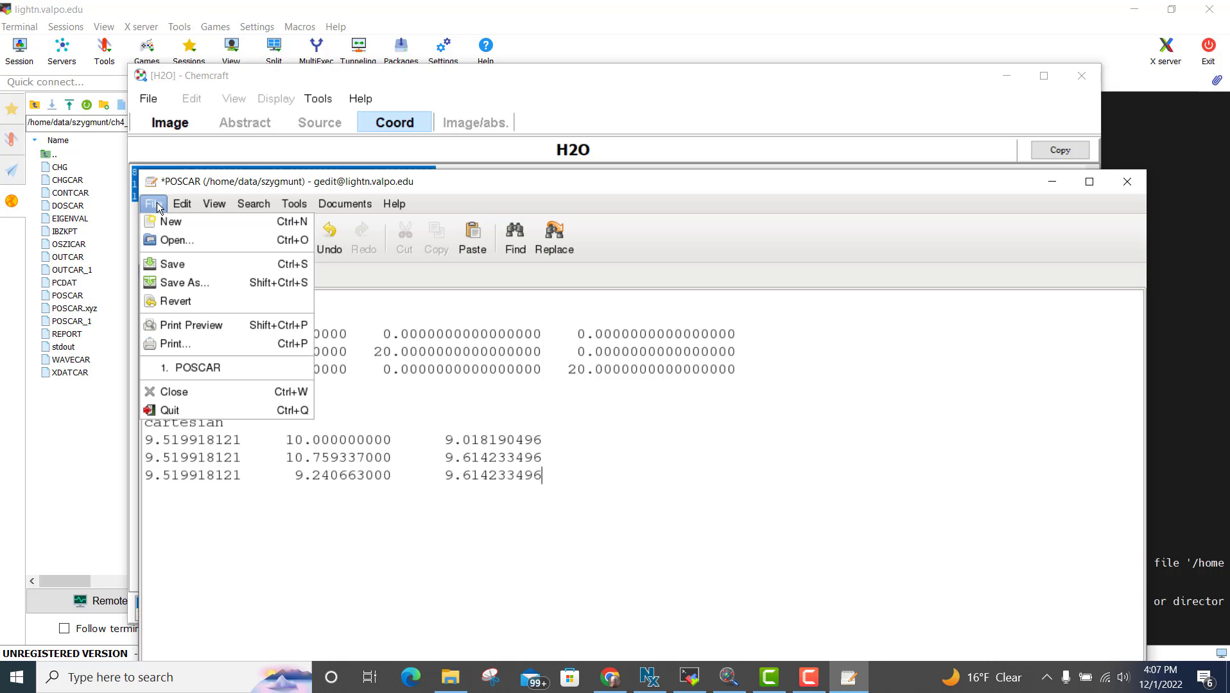
pyautogui.click(170, 268)
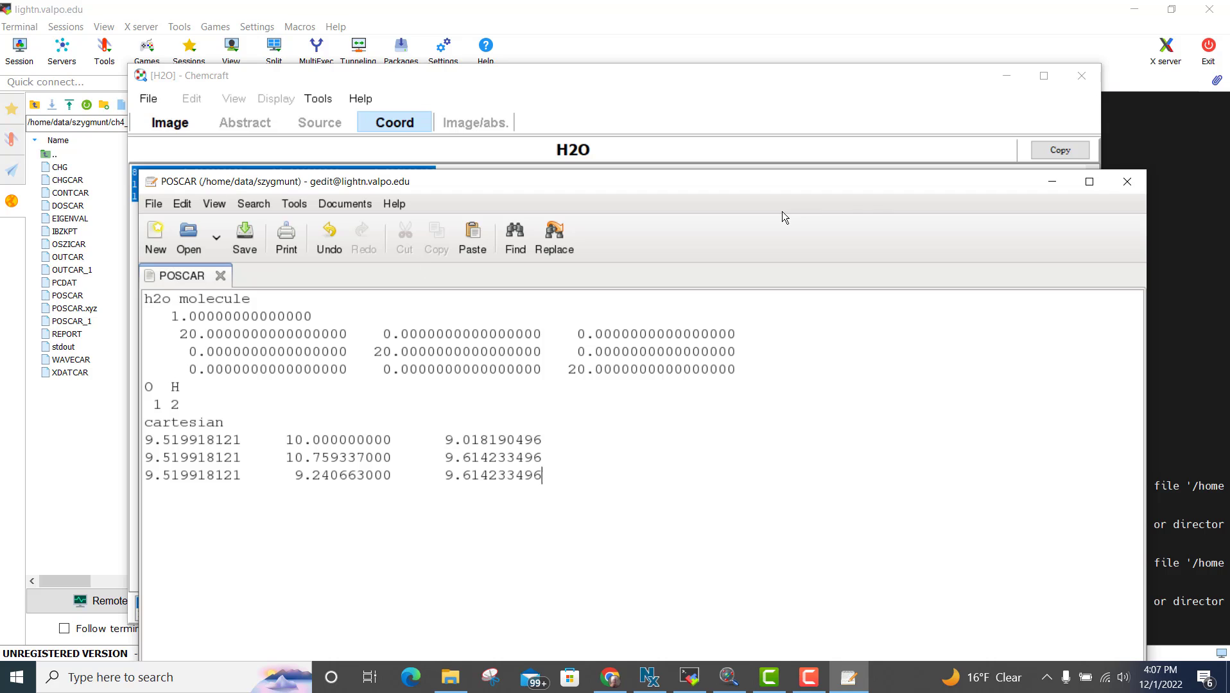
pyautogui.click(1127, 185)
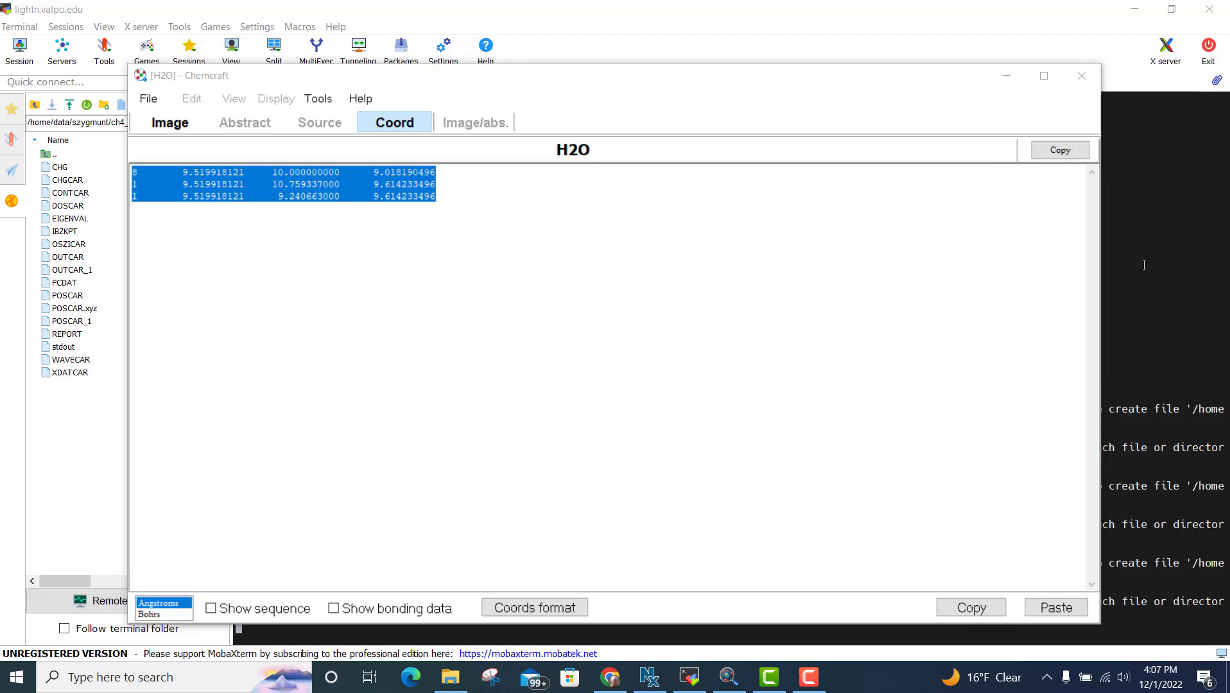
# Step: Switch to the MobaXterm terminal and display the saved file's contents with "more POSCAR"
pyautogui.click(1143, 265)
pyautogui.press('Return')
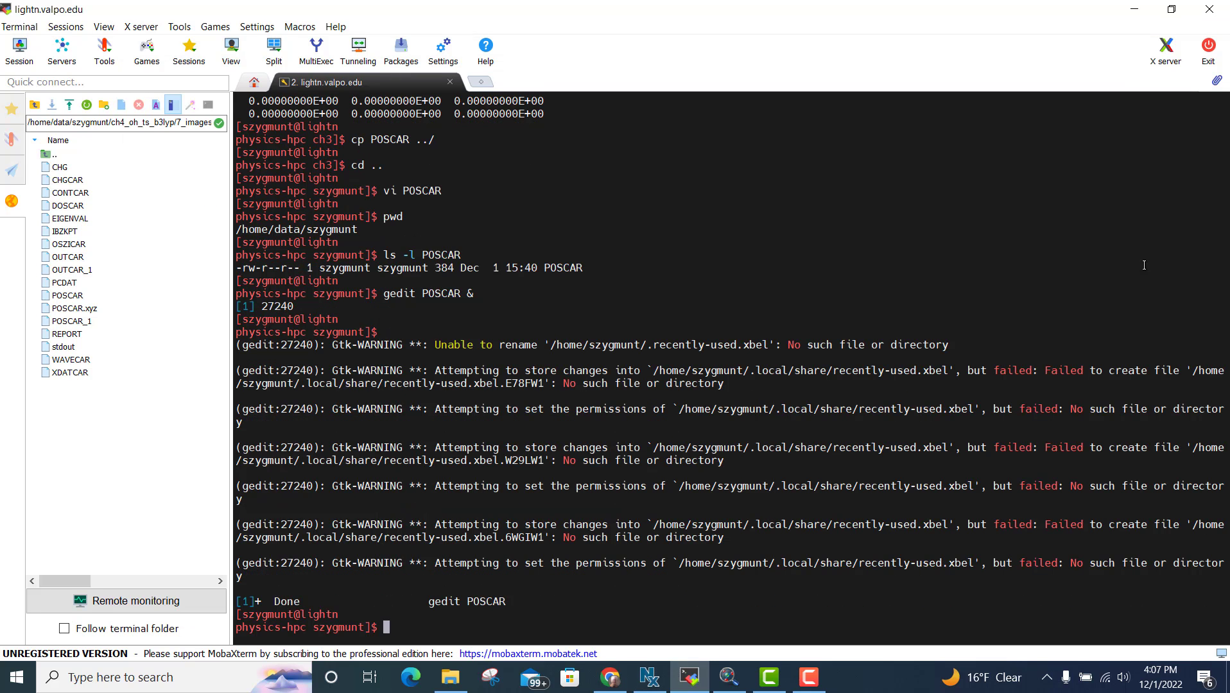
pyautogui.write('more POSCAR')
pyautogui.press('Return')
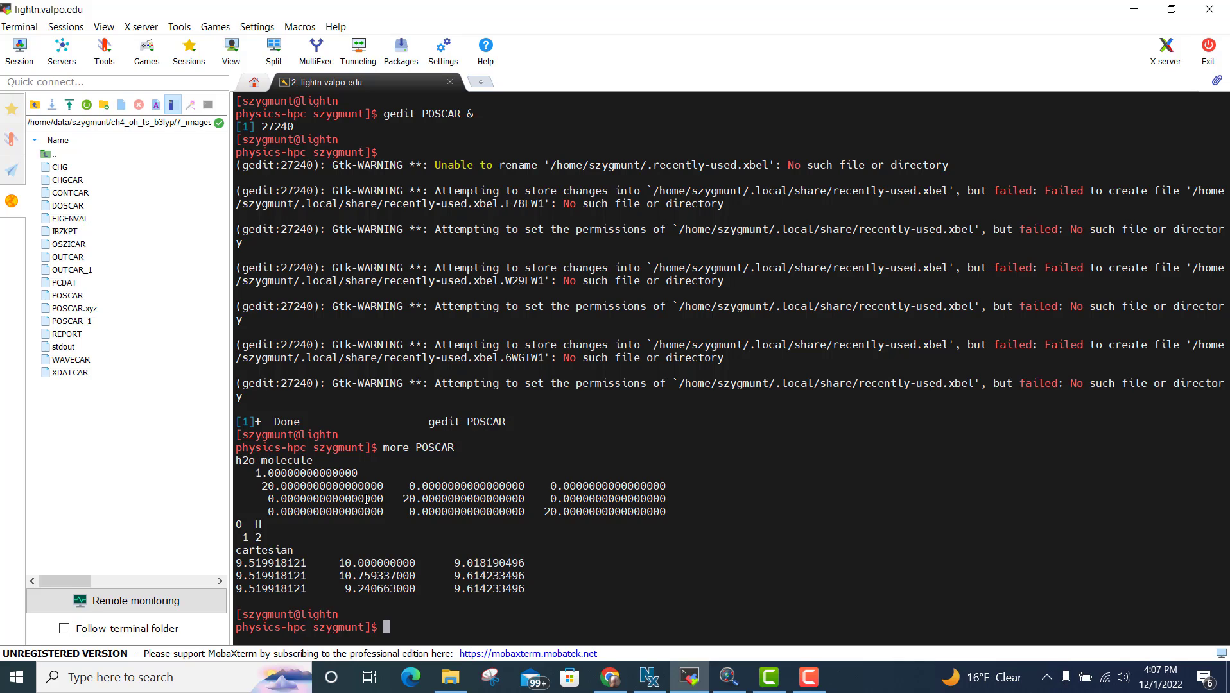
# Step: Switch to Chemcraft and view the water molecule's 3D image alongside the POSCAR listing in the MobaXterm terminal
pyautogui.click(724, 684)
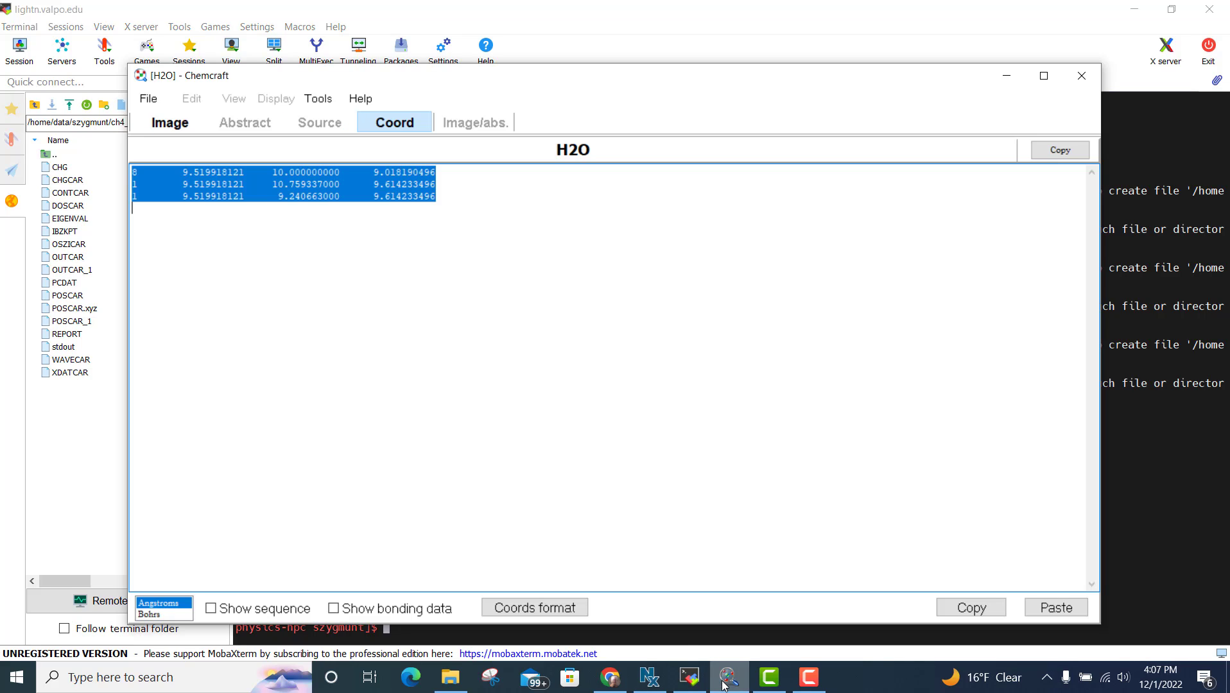
pyautogui.click(172, 126)
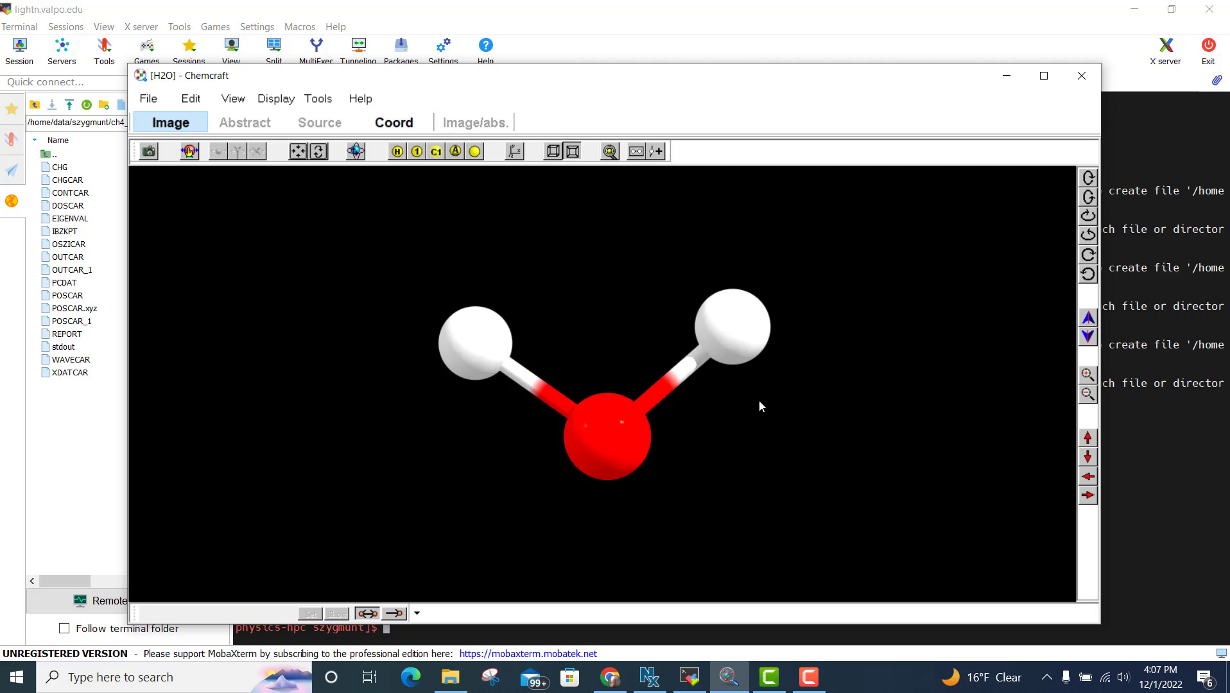
pyautogui.click(1140, 474)
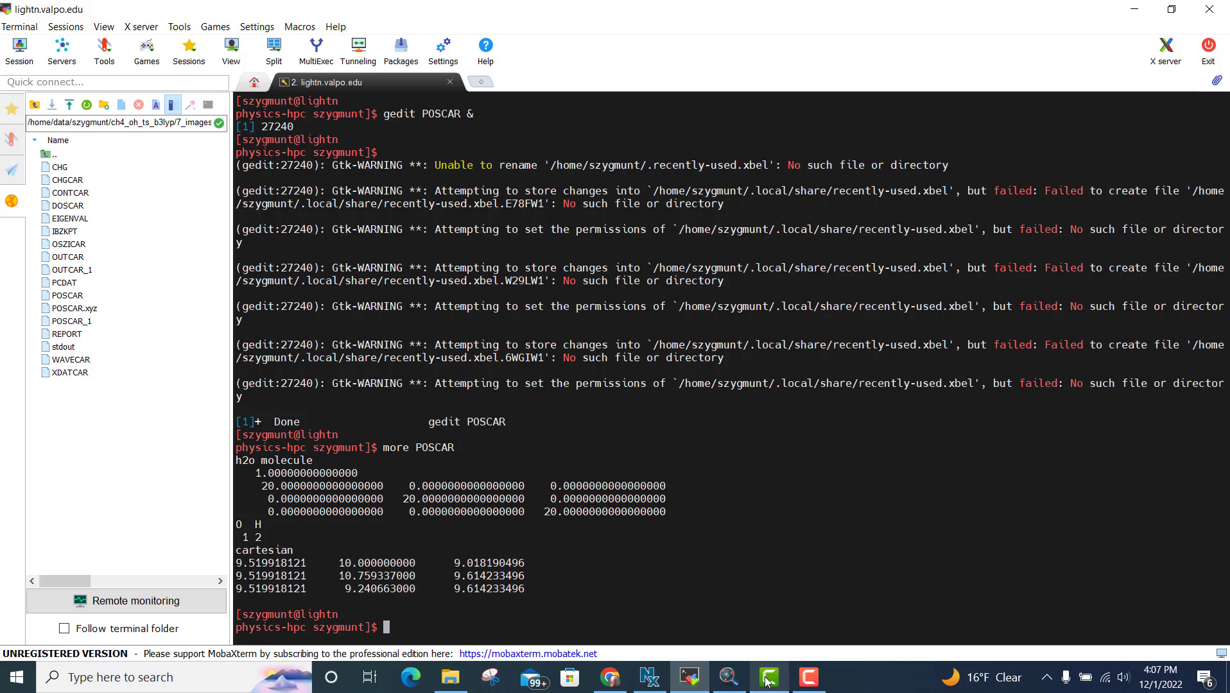
pyautogui.click(728, 682)
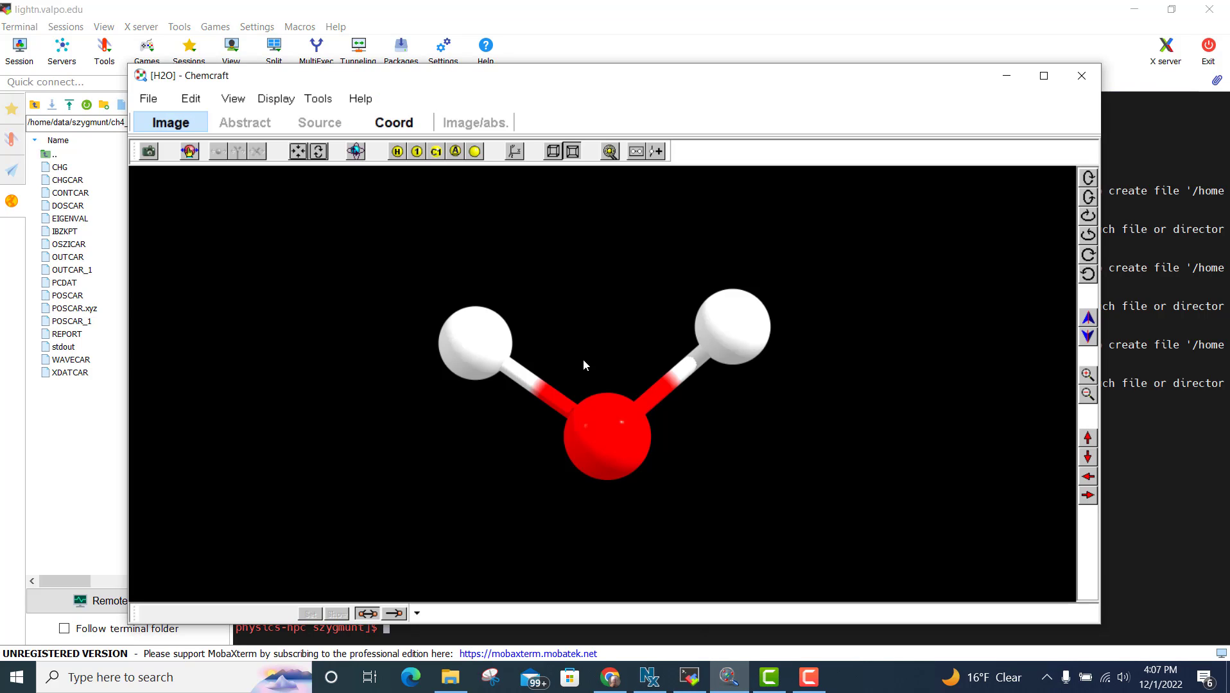